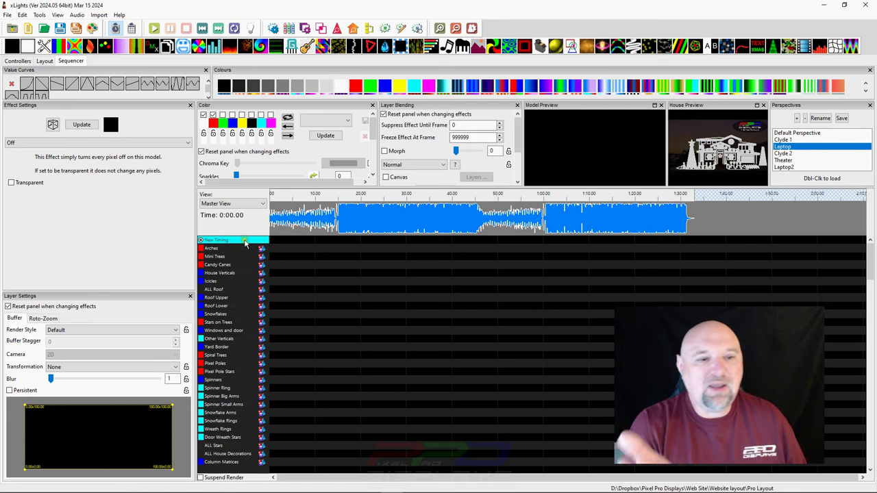
Delete the New Timing timing track from its row menu and confirm the deletion
{"action": "right_click", "coordinate": [243, 242]}
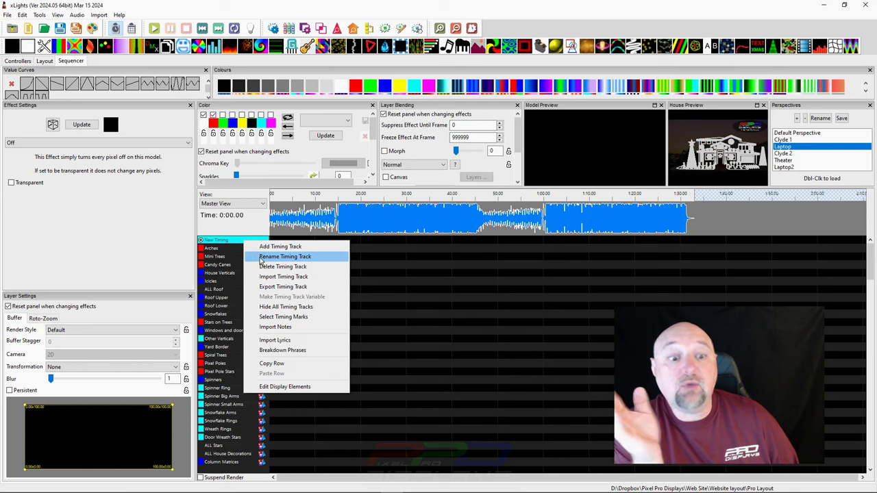
{"action": "left_click", "coordinate": [263, 267]}
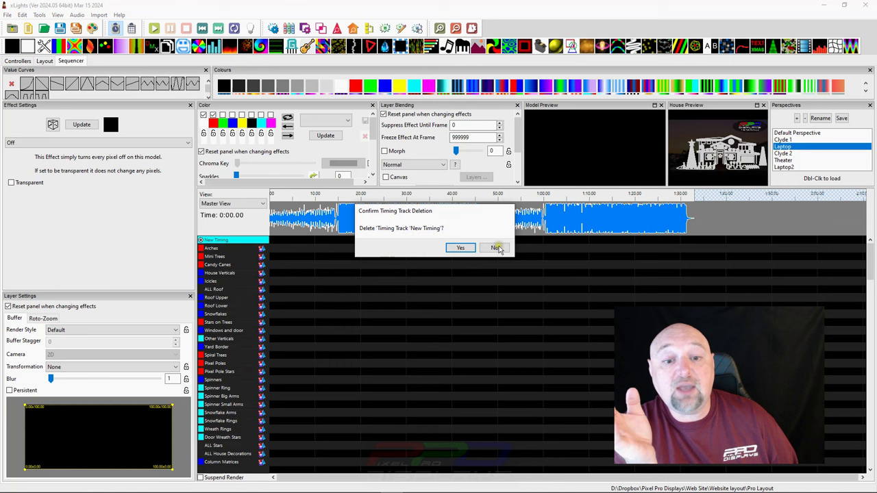
{"action": "left_click", "coordinate": [468, 248]}
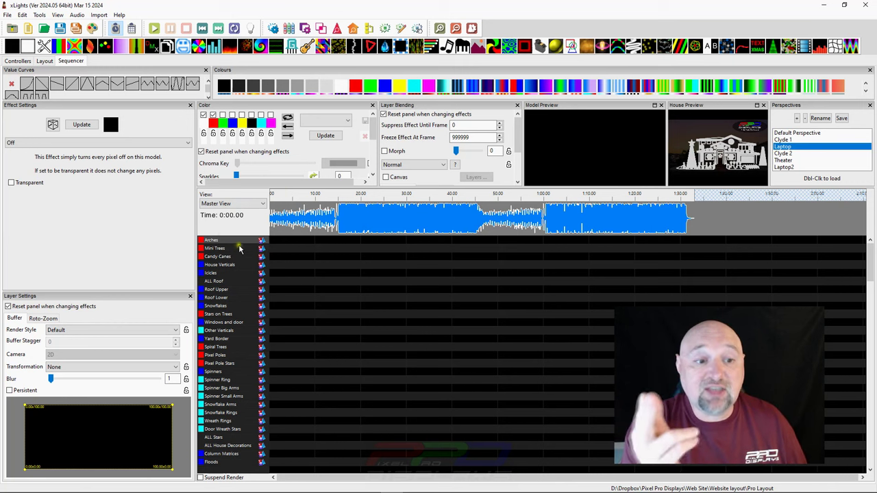
Bring up the Arches row context menu with Insert Layer Above/Below options
{"action": "right_click", "coordinate": [224, 241]}
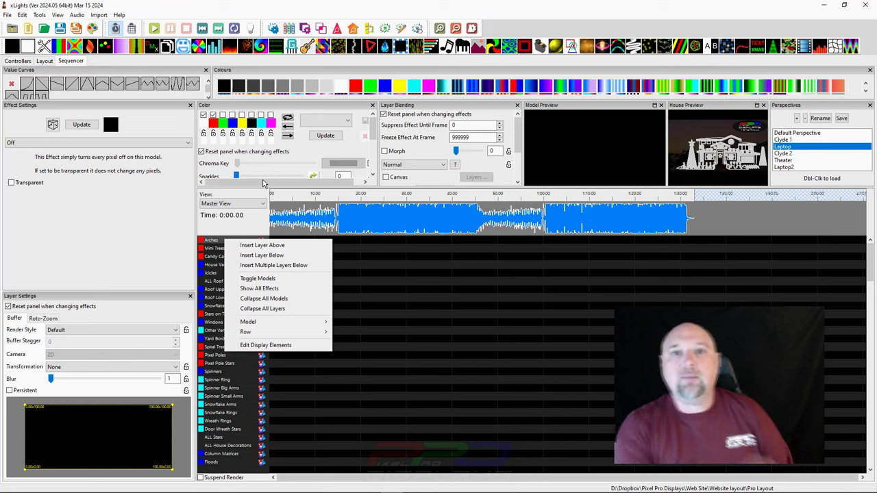
In Sequence Settings' Timings list, start a new timing track and browse the interval types
{"action": "left_click", "coordinate": [472, 30]}
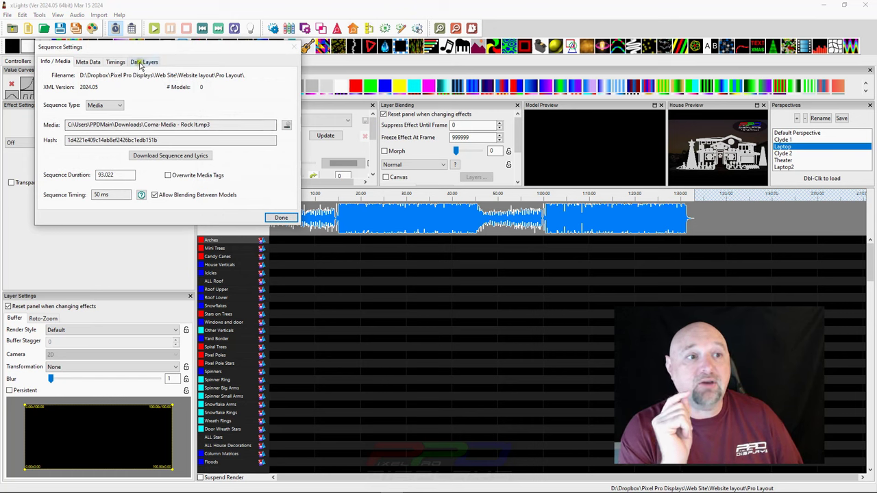
{"action": "left_click", "coordinate": [116, 63]}
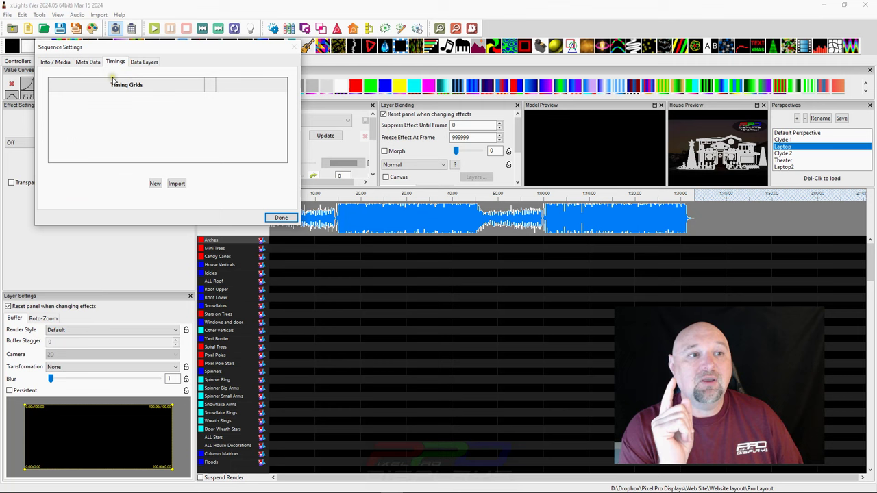
{"action": "left_click", "coordinate": [154, 184]}
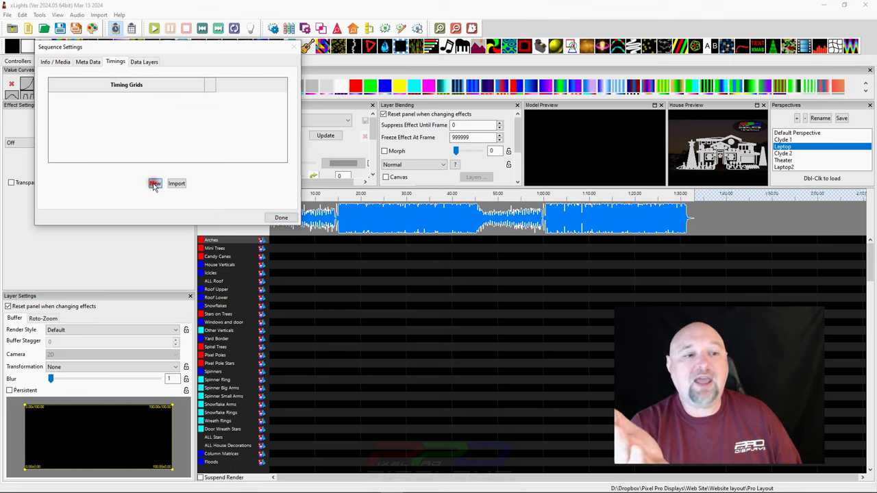
{"action": "left_click", "coordinate": [106, 110]}
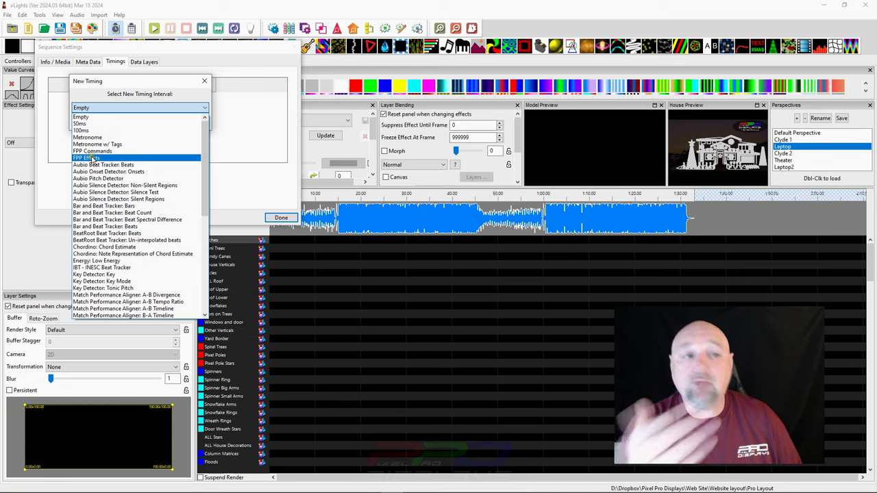
{"action": "scroll", "coordinate": [116, 254], "scroll_direction": "down", "scroll_amount": 8}
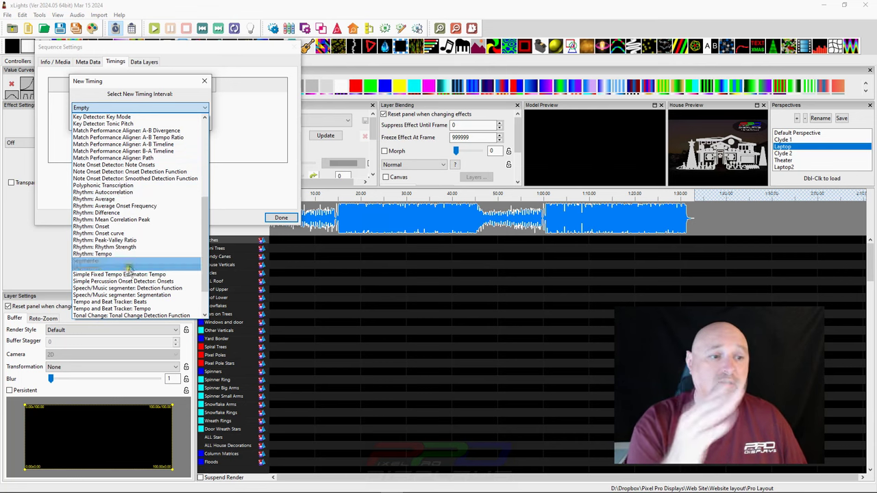
{"action": "scroll", "coordinate": [128, 268], "scroll_direction": "up", "scroll_amount": 8}
{"action": "scroll", "coordinate": [127, 230], "scroll_direction": "down", "scroll_amount": 4}
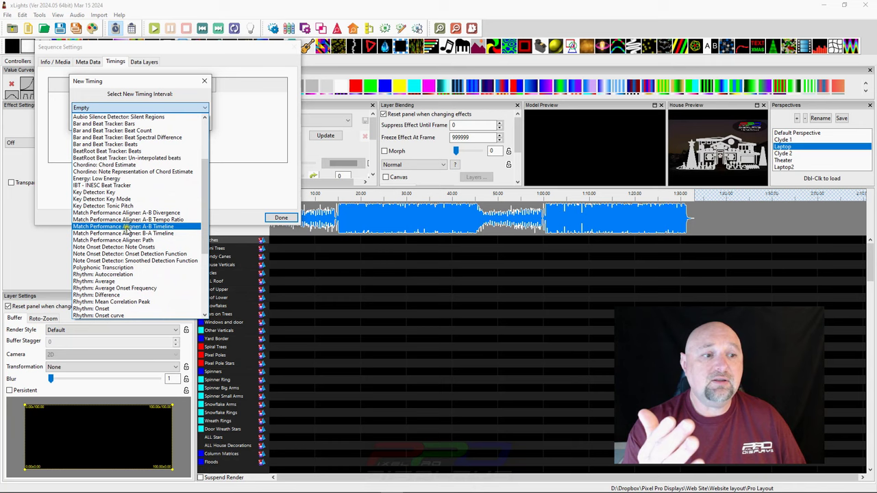
{"action": "scroll", "coordinate": [126, 229], "scroll_direction": "up", "scroll_amount": 4}
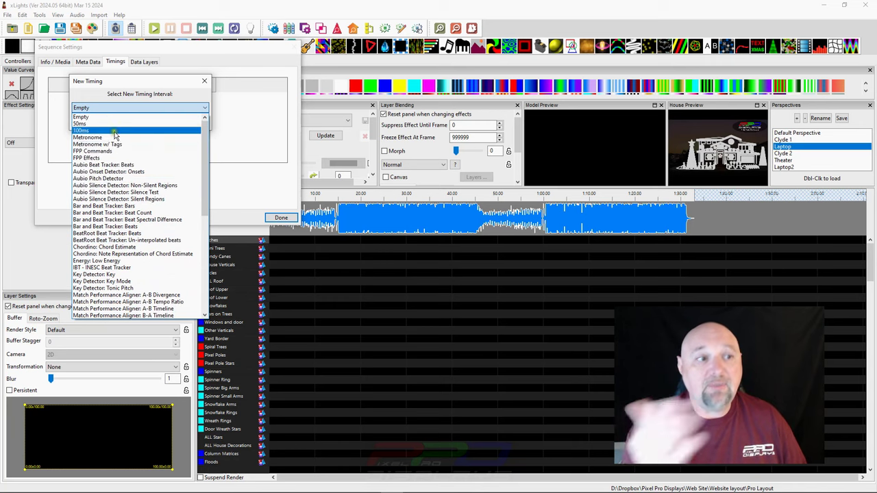
Keep the Empty interval, name the track 'New Timing', and close Sequence Settings
{"action": "left_click", "coordinate": [89, 117]}
{"action": "left_click", "coordinate": [117, 121]}
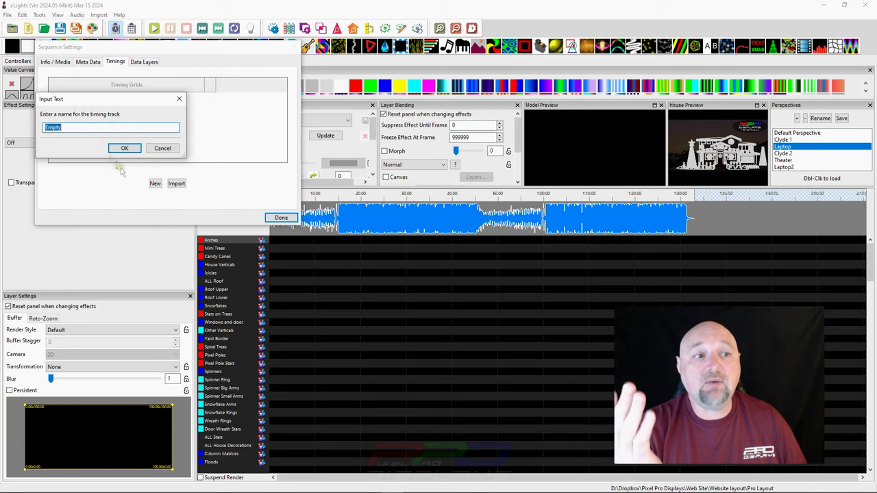
{"action": "type", "text": "Ne"}
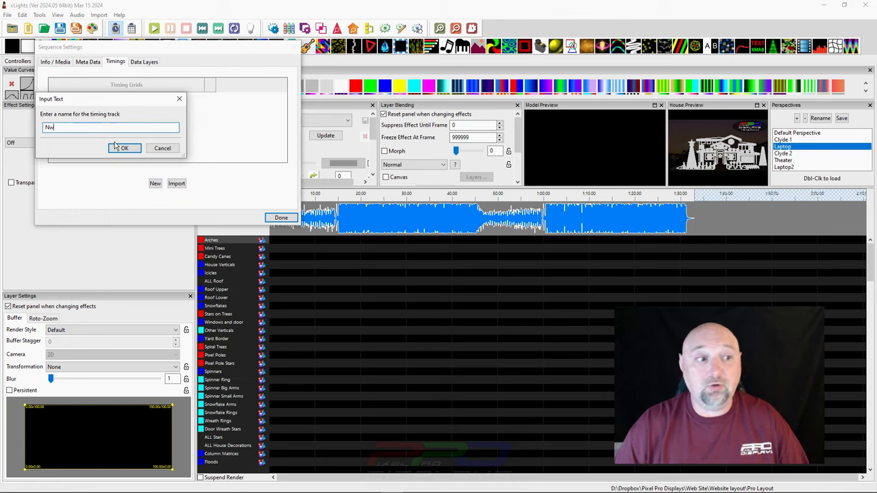
{"action": "type", "text": "w Timing"}
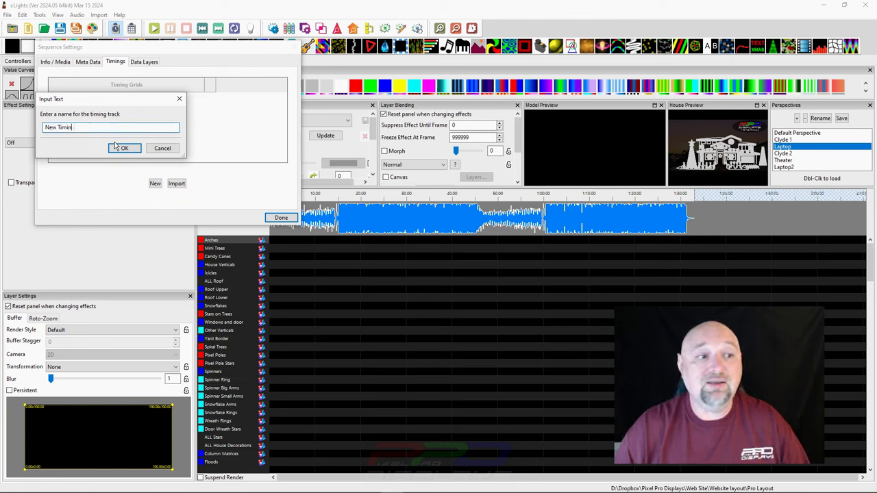
{"action": "left_click", "coordinate": [116, 147]}
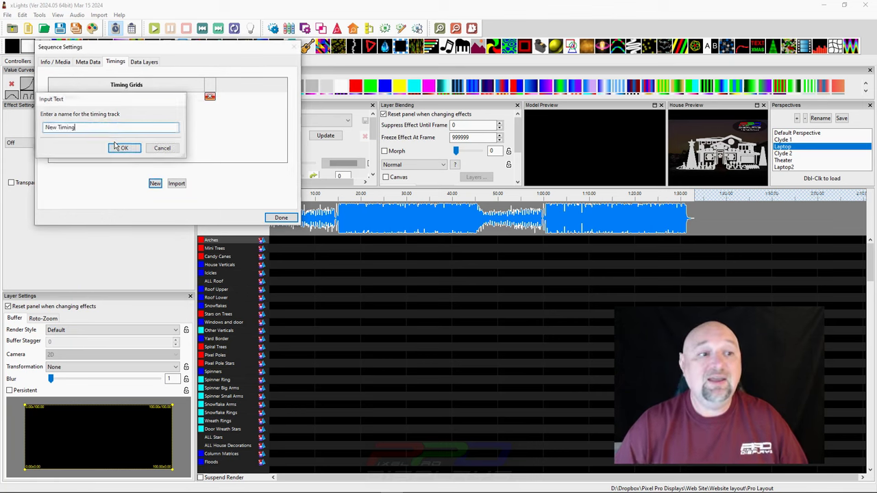
{"action": "left_click", "coordinate": [277, 217]}
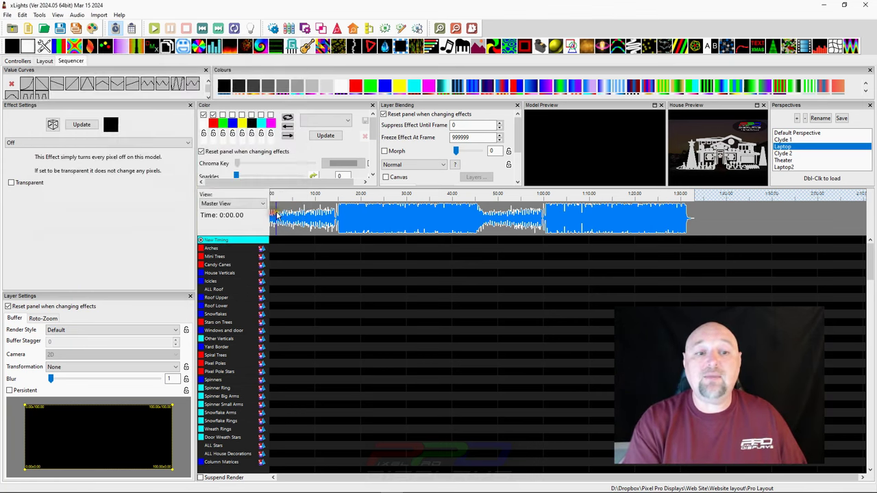
{"action": "right_click", "coordinate": [248, 242]}
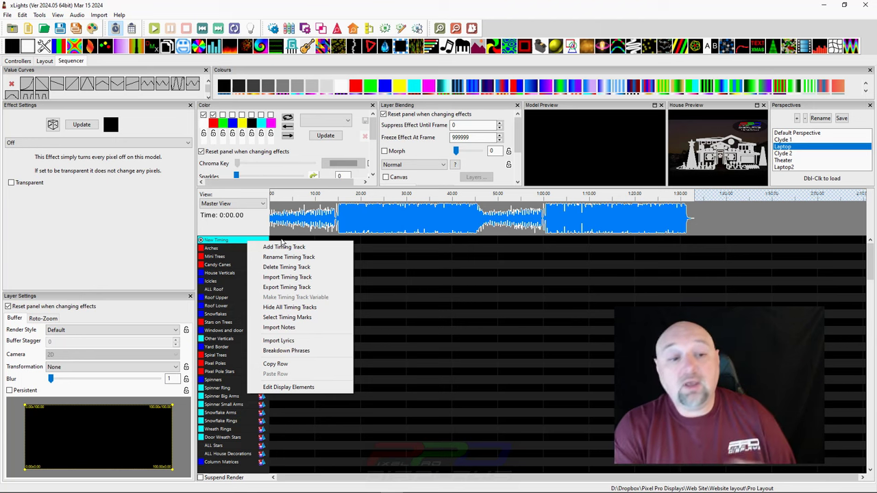
{"action": "left_click", "coordinate": [471, 28]}
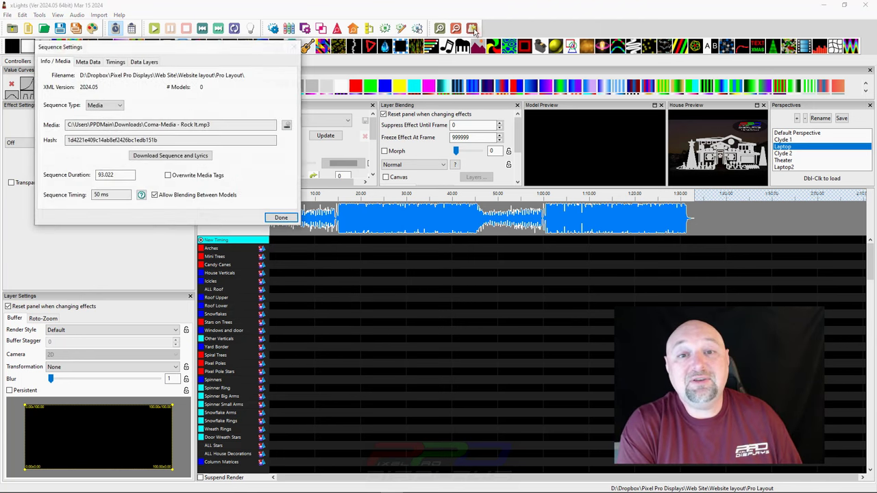
{"action": "left_click", "coordinate": [114, 62]}
{"action": "left_click", "coordinate": [156, 183]}
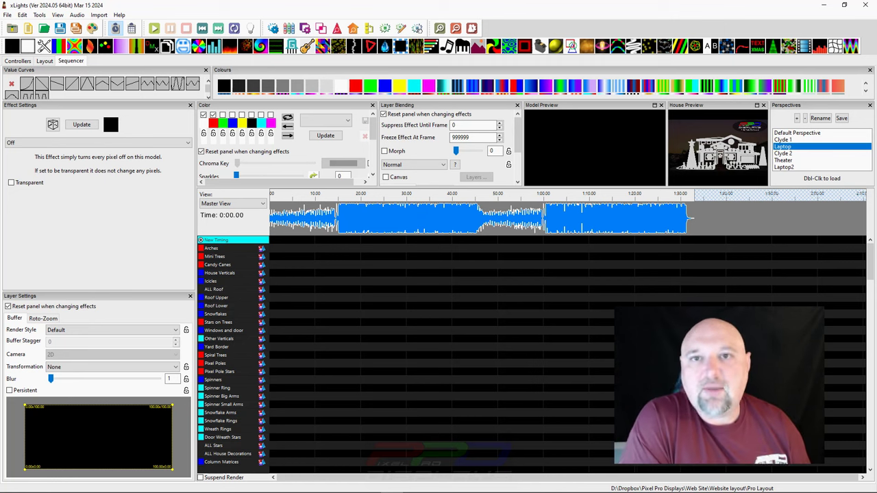
Add a 'Bar and Beat Tracker: Beats' timing track beneath New Timing
{"action": "right_click", "coordinate": [216, 239]}
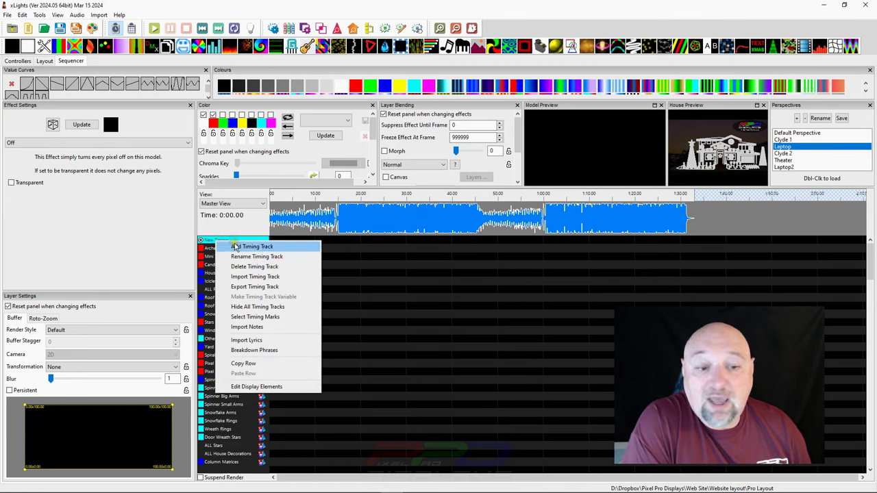
{"action": "left_click", "coordinate": [235, 247]}
{"action": "left_click", "coordinate": [231, 264]}
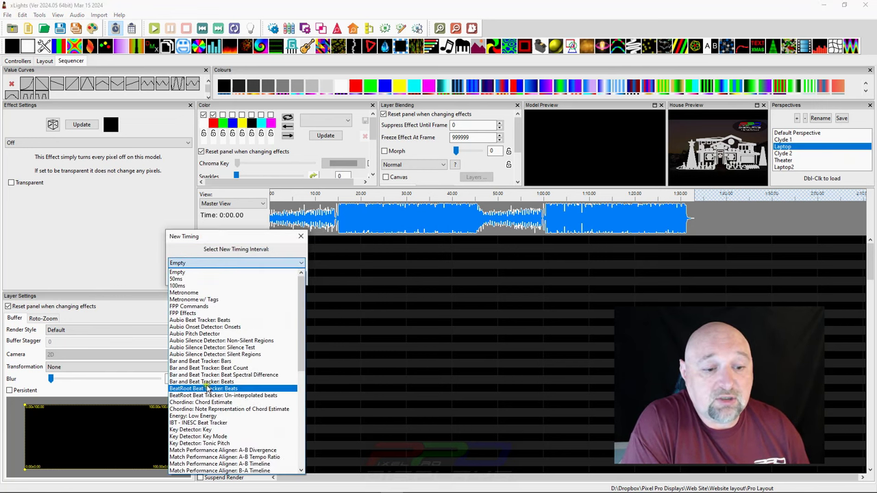
{"action": "left_click", "coordinate": [202, 382]}
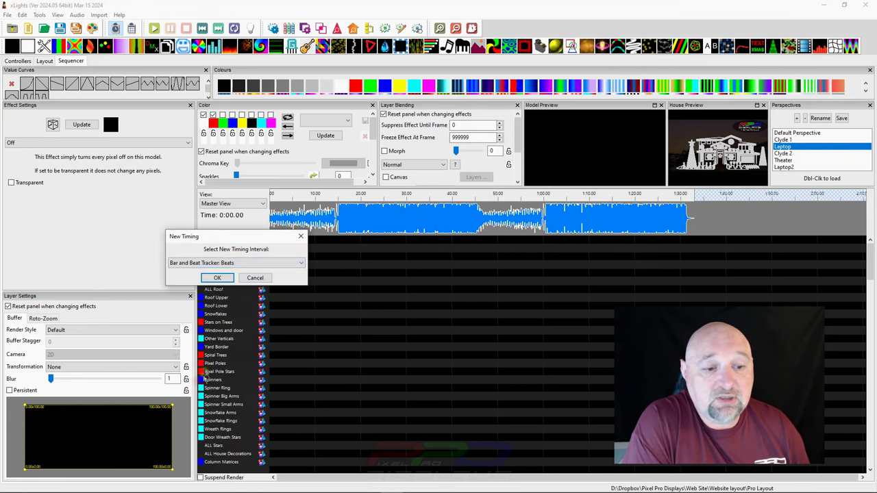
{"action": "left_click", "coordinate": [214, 275]}
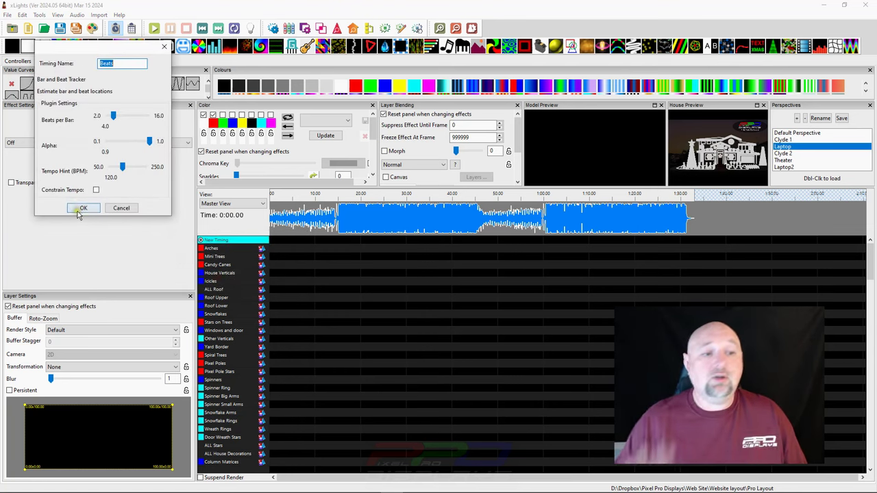
{"action": "left_click", "coordinate": [81, 207]}
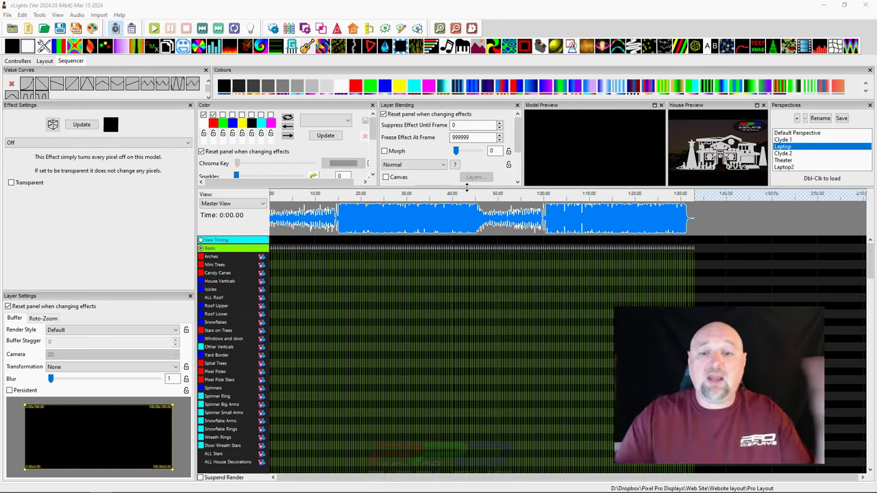
Play the sequence from around 0:02 and stop playback at 0:19.750
{"action": "scroll", "coordinate": [322, 226], "scroll_direction": "up", "scroll_amount": 1}
{"action": "left_click", "coordinate": [280, 245]}
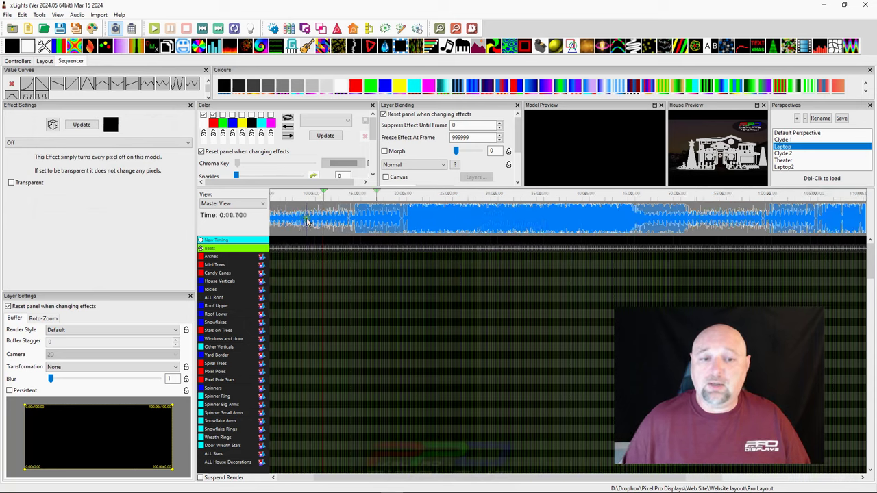
{"action": "scroll", "coordinate": [280, 245], "scroll_direction": "up", "scroll_amount": 1}
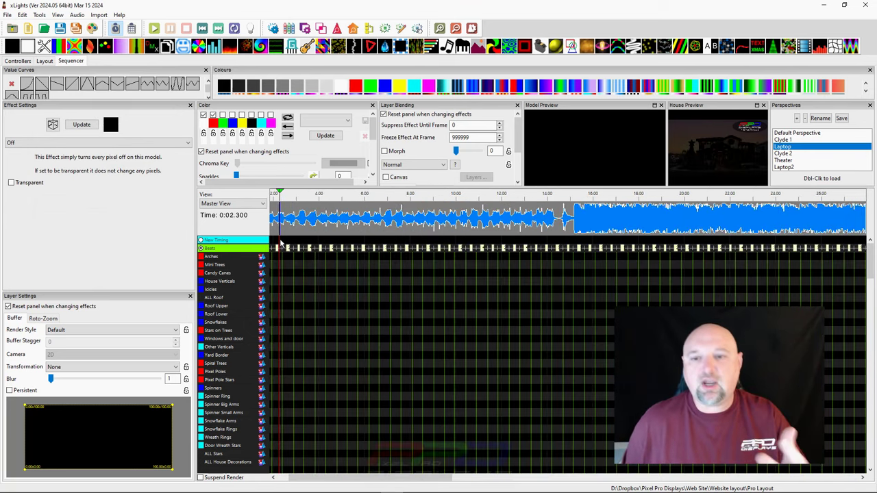
{"action": "left_click", "coordinate": [575, 216]}
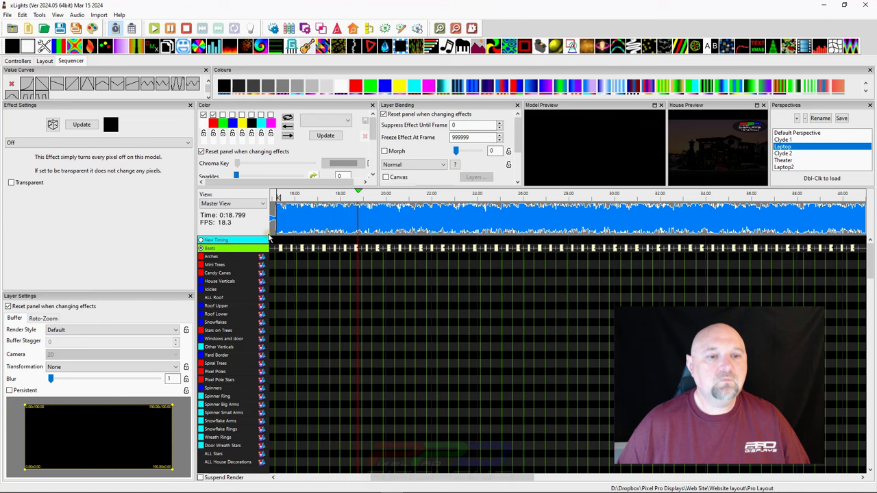
{"action": "key", "text": "space"}
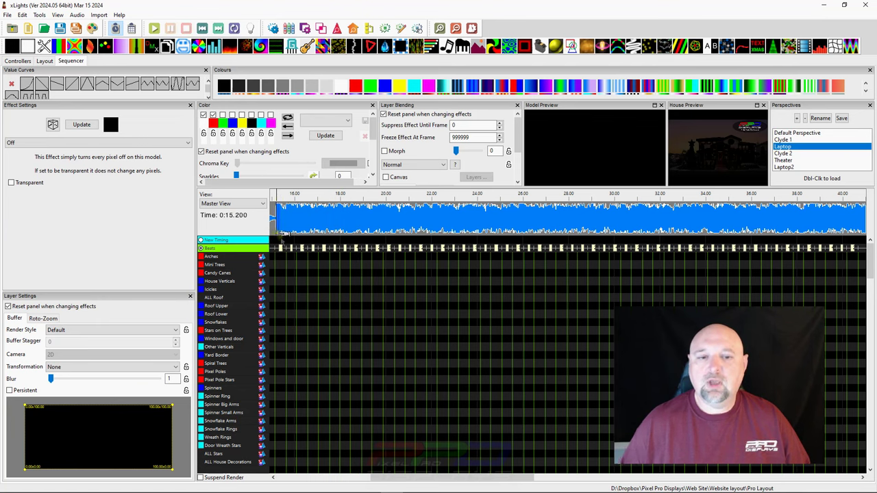
Select a short Roof Lower span and drop an On effect onto it
{"action": "left_click", "coordinate": [293, 324]}
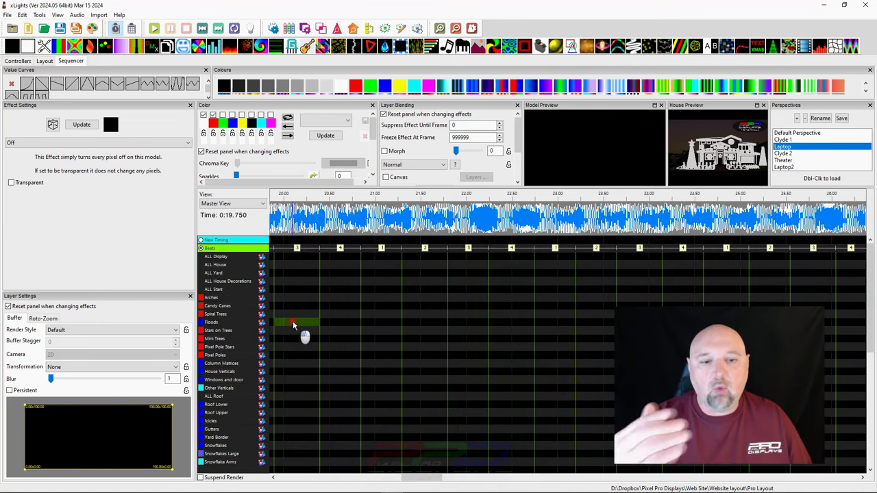
{"action": "left_click_drag", "start_coordinate": [293, 325], "coordinate": [329, 325]}
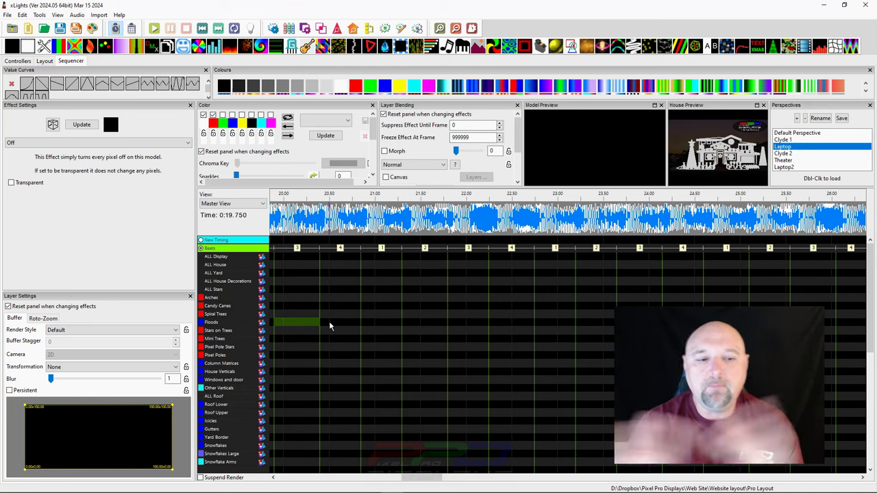
{"action": "scroll", "coordinate": [294, 336], "scroll_direction": "down", "scroll_amount": 5}
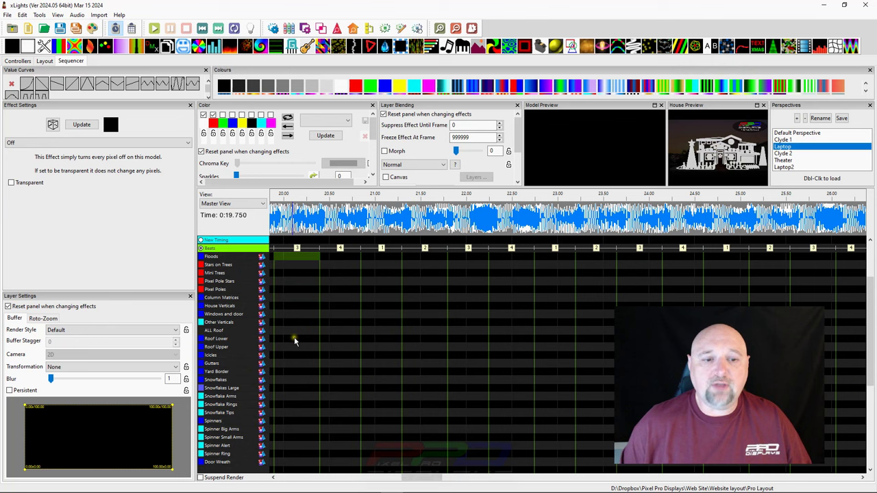
{"action": "scroll", "coordinate": [289, 415], "scroll_direction": "down", "scroll_amount": 1}
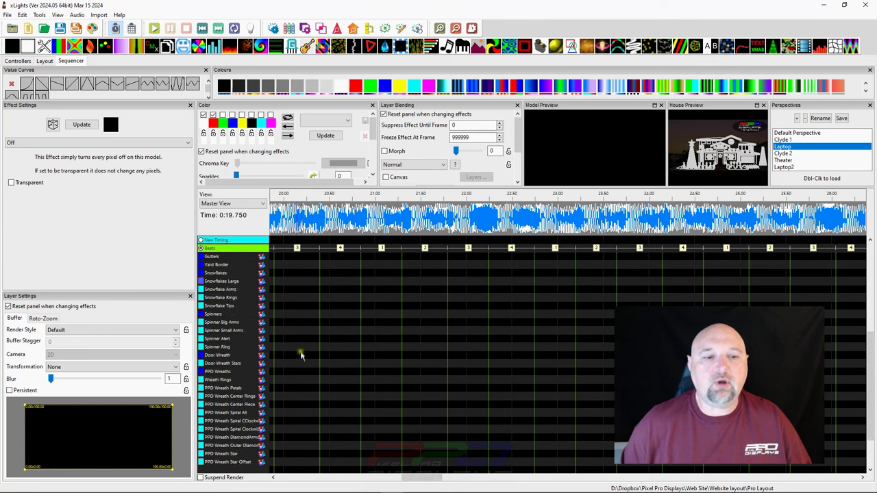
{"action": "scroll", "coordinate": [291, 281], "scroll_direction": "up", "scroll_amount": 2}
{"action": "left_click", "coordinate": [294, 315]}
{"action": "scroll", "coordinate": [293, 315], "scroll_direction": "up", "scroll_amount": 4}
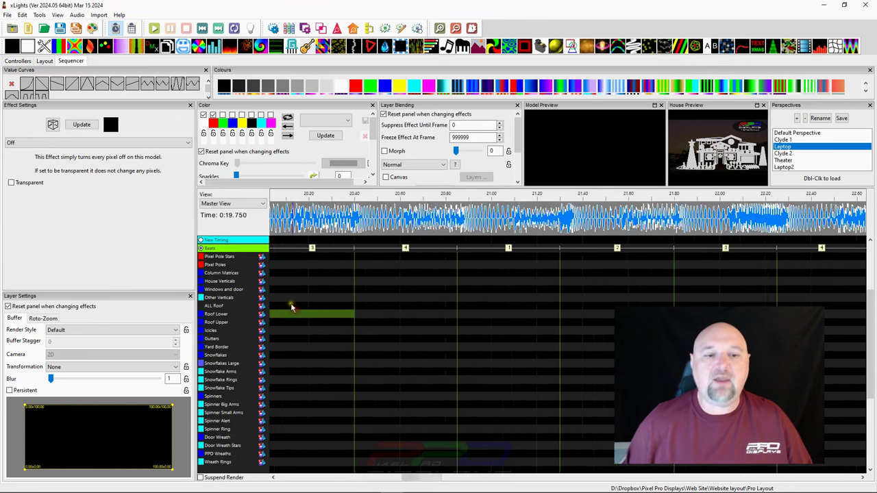
{"action": "scroll", "coordinate": [294, 319], "scroll_direction": "down", "scroll_amount": 1}
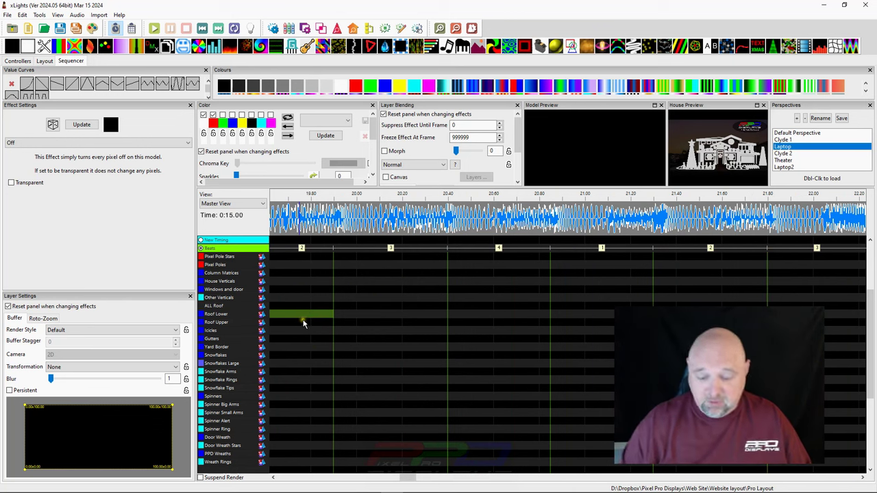
{"action": "left_click", "coordinate": [342, 317]}
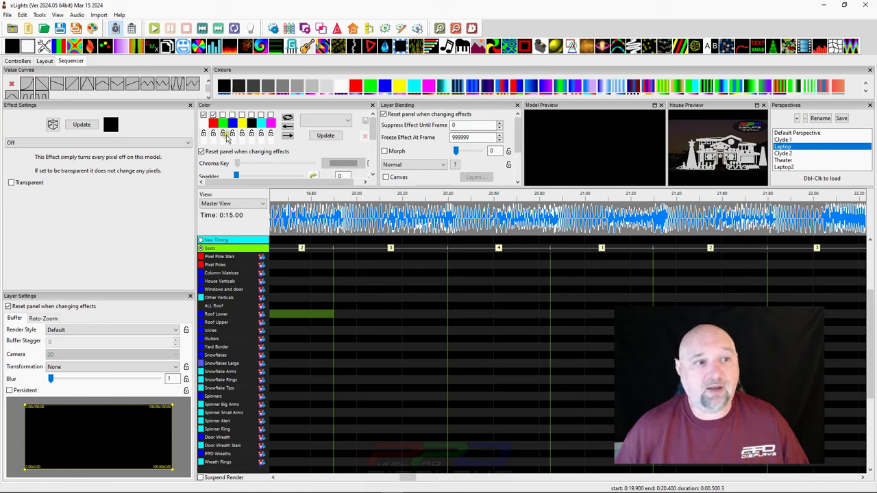
{"action": "left_click_drag", "start_coordinate": [28, 47], "coordinate": [306, 317]}
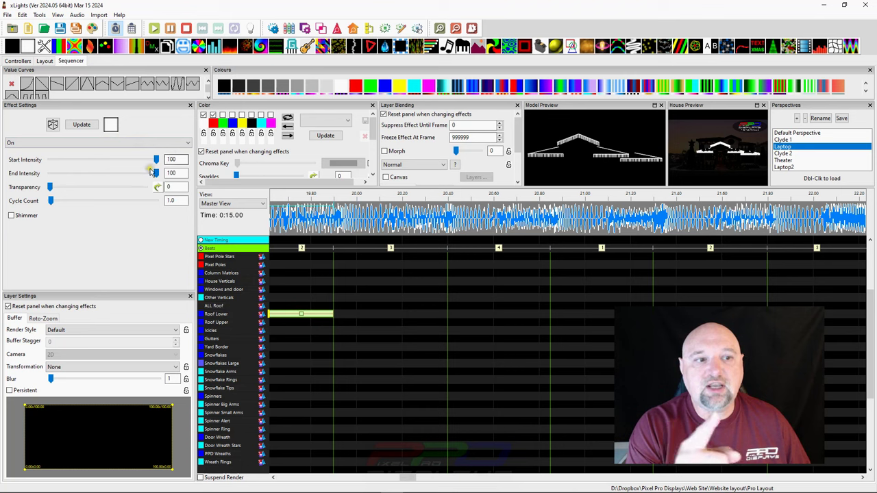
Fade the On effect's End Intensity to 0 and trim it to end at 0:19.750
{"action": "left_click_drag", "start_coordinate": [157, 175], "coordinate": [52, 184]}
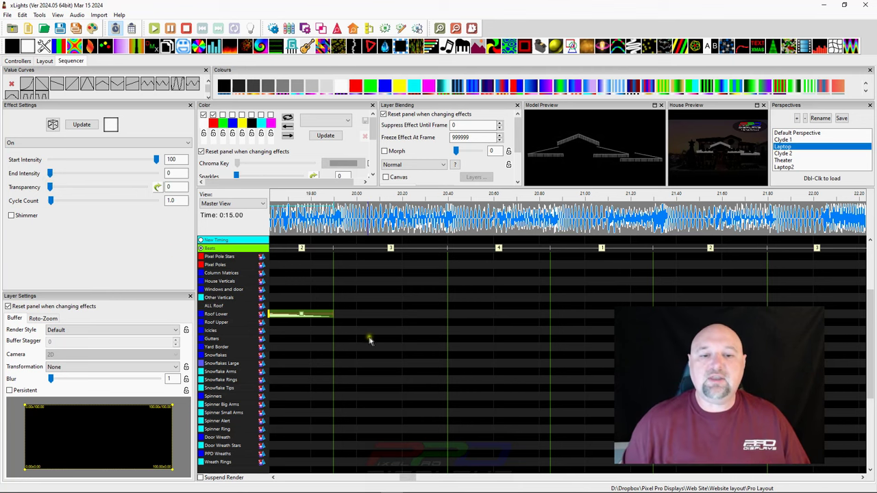
{"action": "scroll", "coordinate": [377, 337], "scroll_direction": "left", "scroll_amount": 3}
{"action": "left_click_drag", "start_coordinate": [518, 319], "coordinate": [476, 310]}
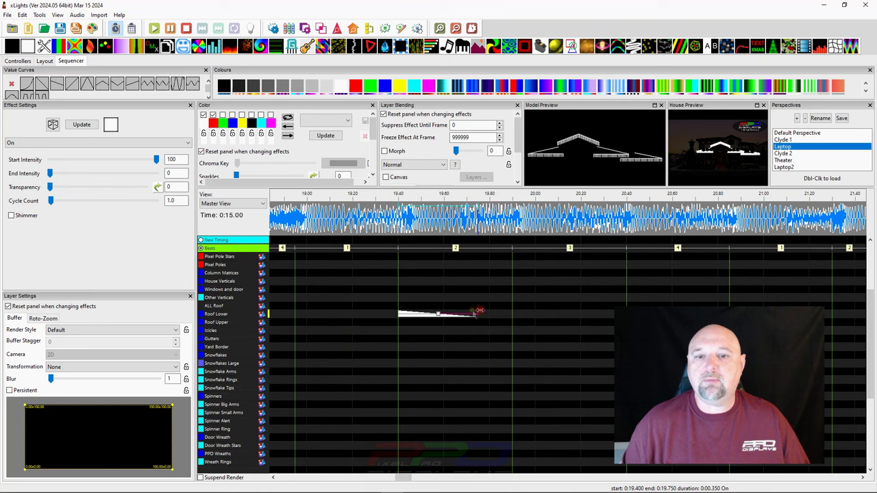
Copy the Roof Lower On effect and paste it onto Roof Upper and Roof Lower at the next beats
{"action": "right_click", "coordinate": [441, 315]}
{"action": "left_click", "coordinate": [472, 138]}
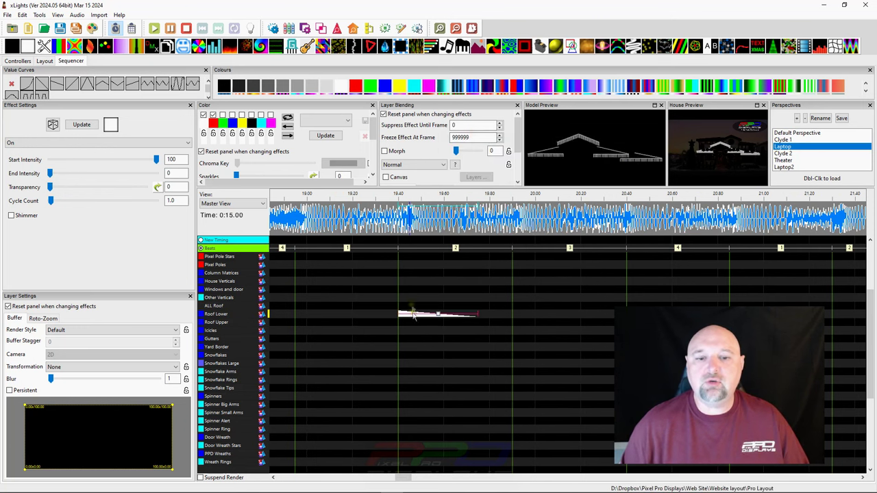
{"action": "right_click", "coordinate": [533, 321]}
{"action": "left_click", "coordinate": [574, 152]}
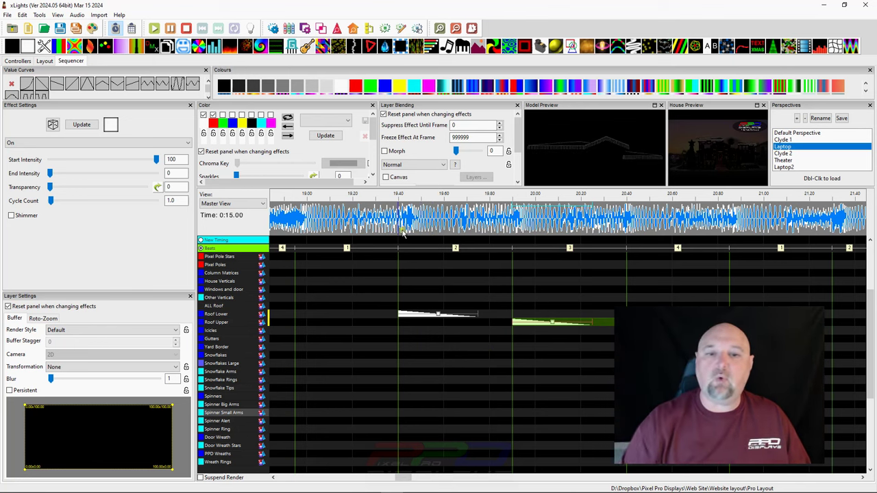
{"action": "left_click", "coordinate": [434, 322]}
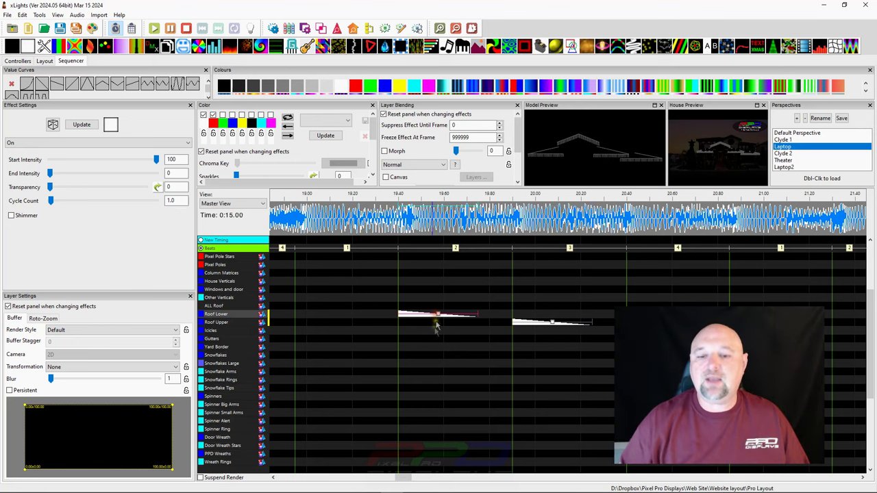
{"action": "scroll", "coordinate": [459, 336], "scroll_direction": "down", "scroll_amount": 2}
{"action": "left_click", "coordinate": [524, 308]}
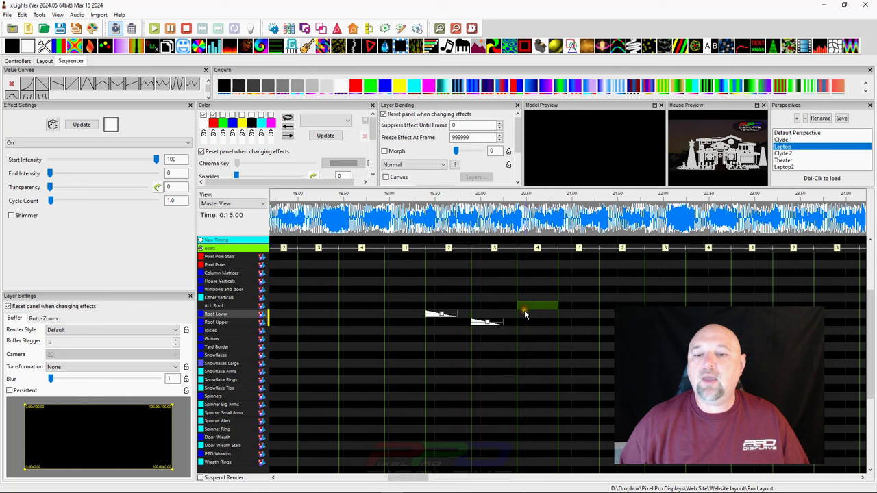
{"action": "right_click", "coordinate": [525, 315]}
{"action": "left_click", "coordinate": [549, 145]}
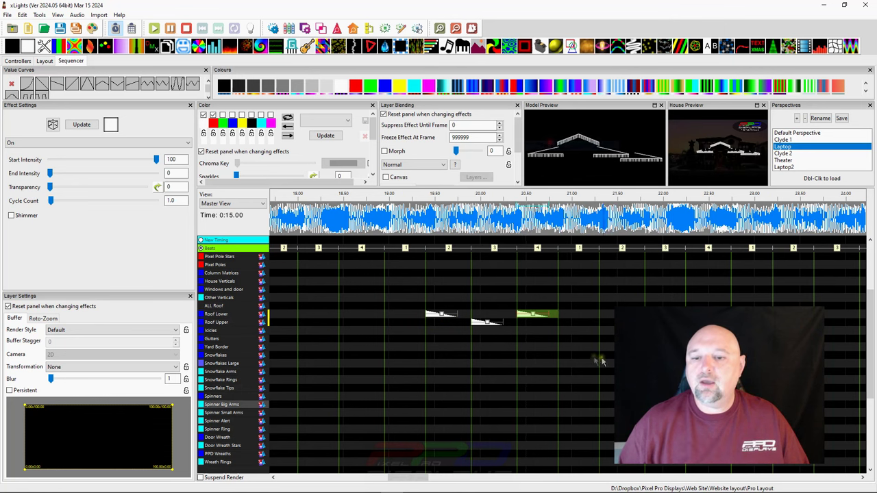
Paste further copies alternating Roof Upper and Roof Lower, then set playback start to 19.3 s
{"action": "left_click", "coordinate": [566, 322]}
{"action": "right_click", "coordinate": [566, 325]}
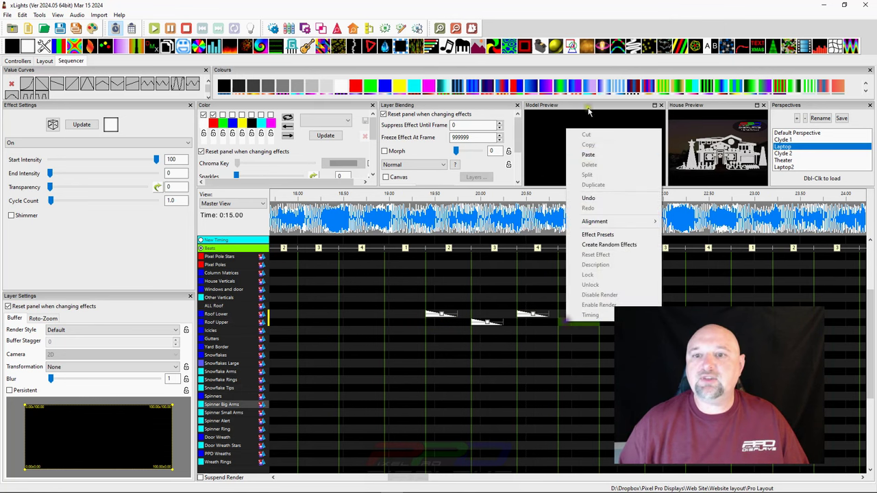
{"action": "left_click", "coordinate": [588, 156]}
{"action": "left_click", "coordinate": [607, 315]}
{"action": "right_click", "coordinate": [612, 315]}
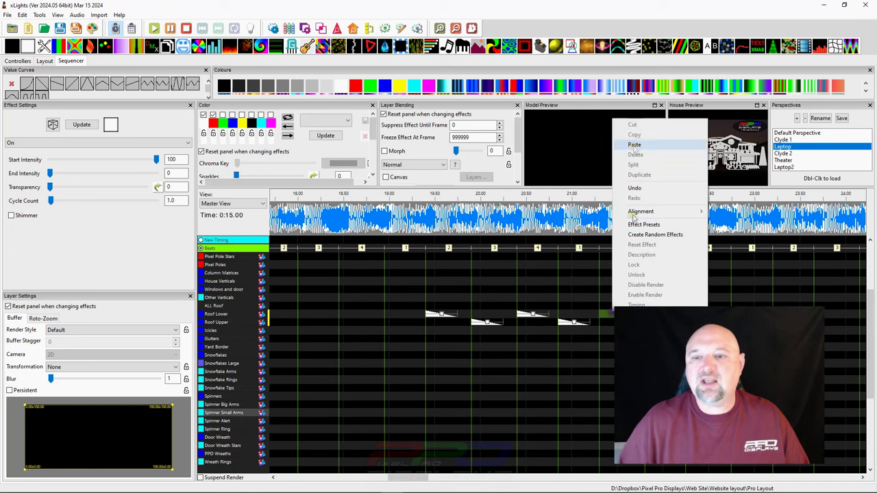
{"action": "left_click", "coordinate": [641, 145]}
{"action": "left_click", "coordinate": [660, 322]}
{"action": "right_click", "coordinate": [660, 322]}
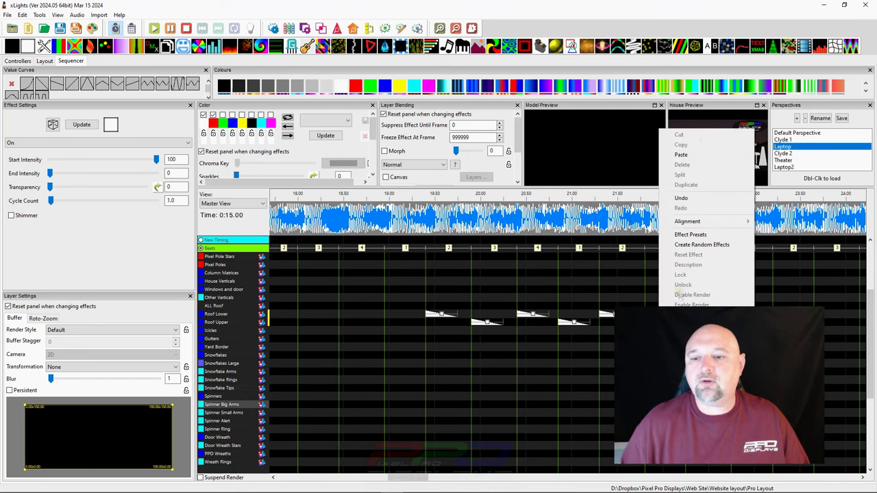
{"action": "left_click", "coordinate": [688, 154]}
{"action": "left_click", "coordinate": [435, 281]}
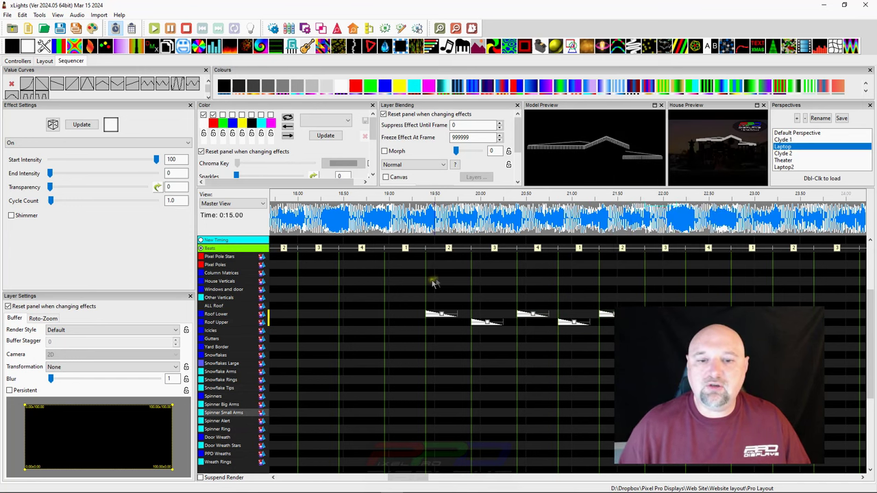
{"action": "left_click", "coordinate": [417, 195]}
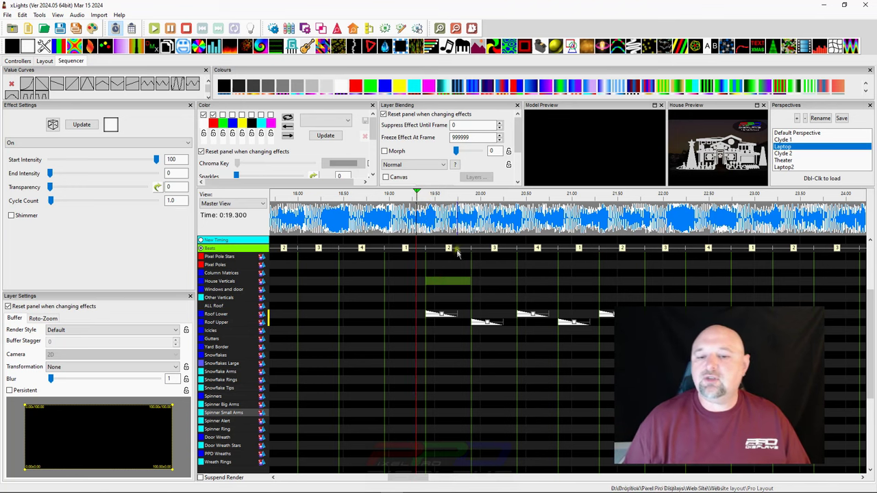
{"action": "scroll", "coordinate": [457, 235], "scroll_direction": "down", "scroll_amount": 1}
{"action": "key", "text": "space"}
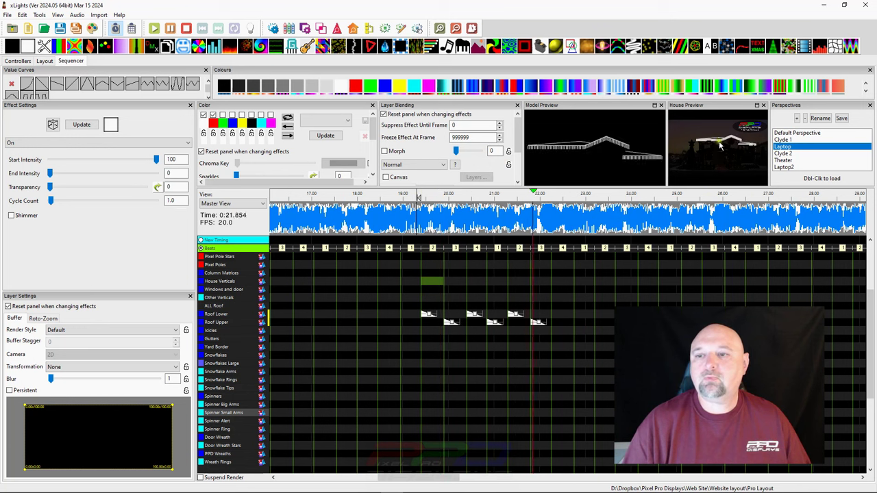
{"action": "key", "text": "space"}
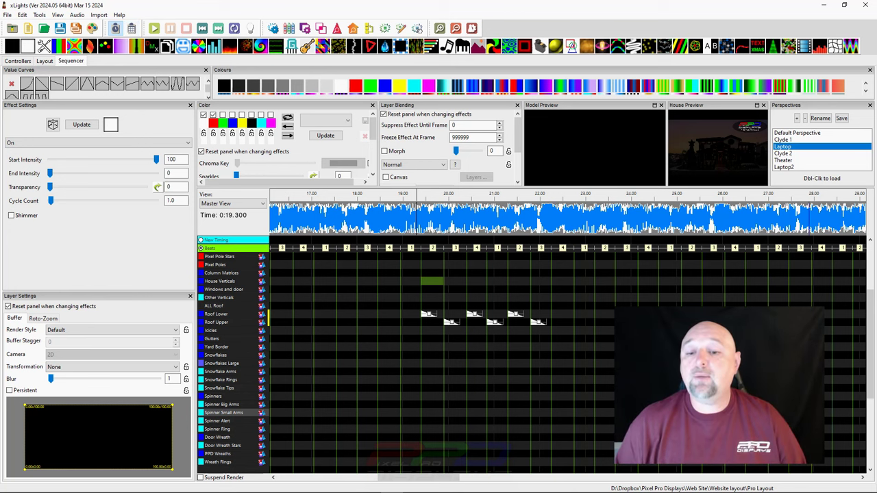
Copy the six alternating roof effects and paste them into Roof Lower after the last effect
{"action": "left_click_drag", "start_coordinate": [580, 327], "coordinate": [407, 321]}
{"action": "right_click", "coordinate": [435, 319]}
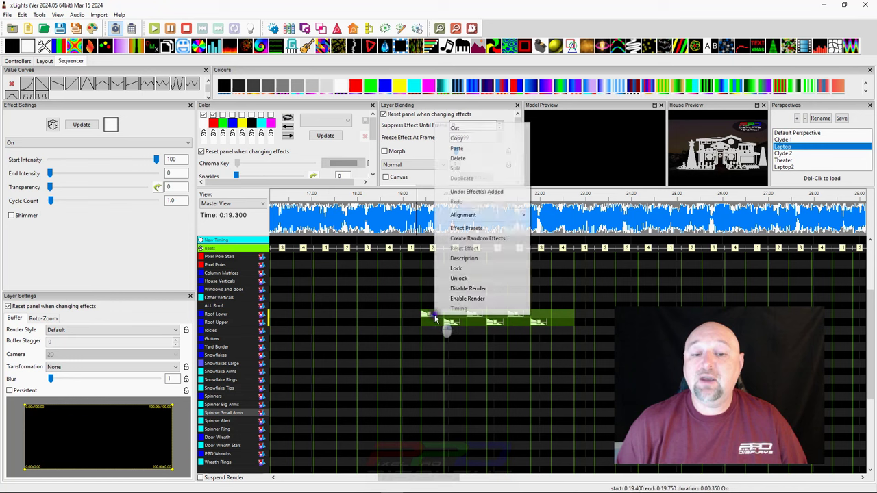
{"action": "left_click", "coordinate": [456, 138]}
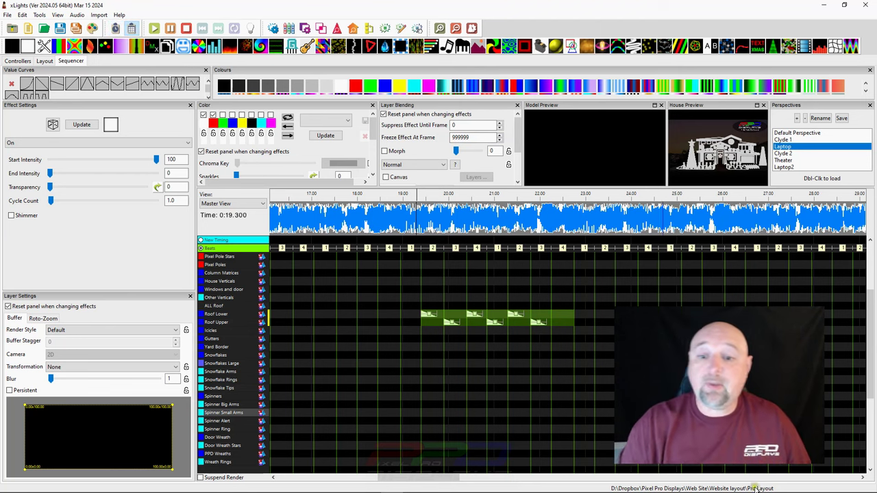
{"action": "left_click", "coordinate": [563, 315]}
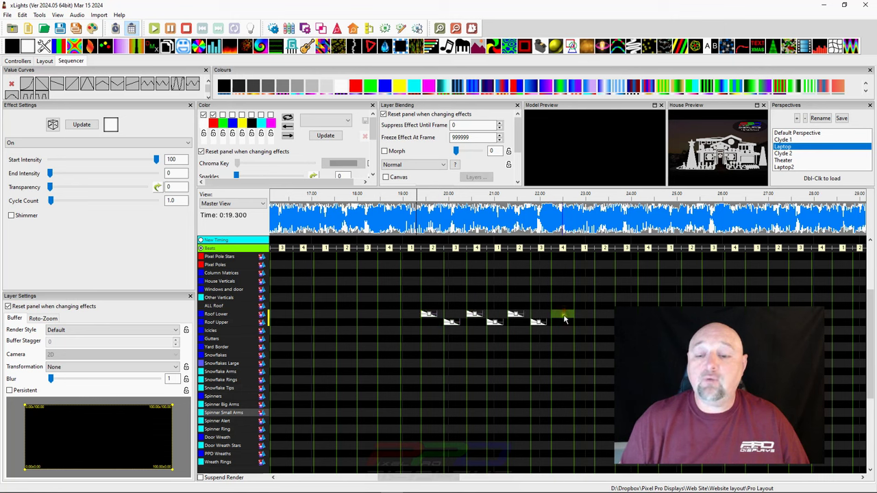
{"action": "right_click", "coordinate": [564, 317]}
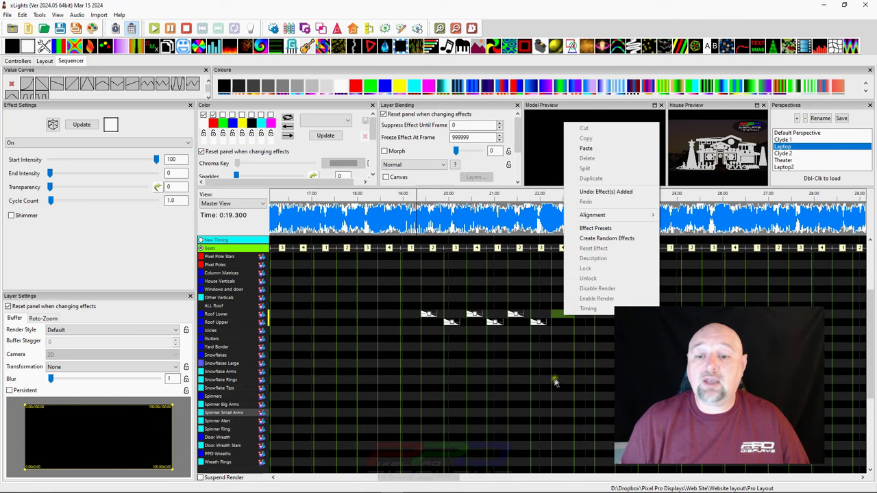
{"action": "left_click", "coordinate": [580, 344]}
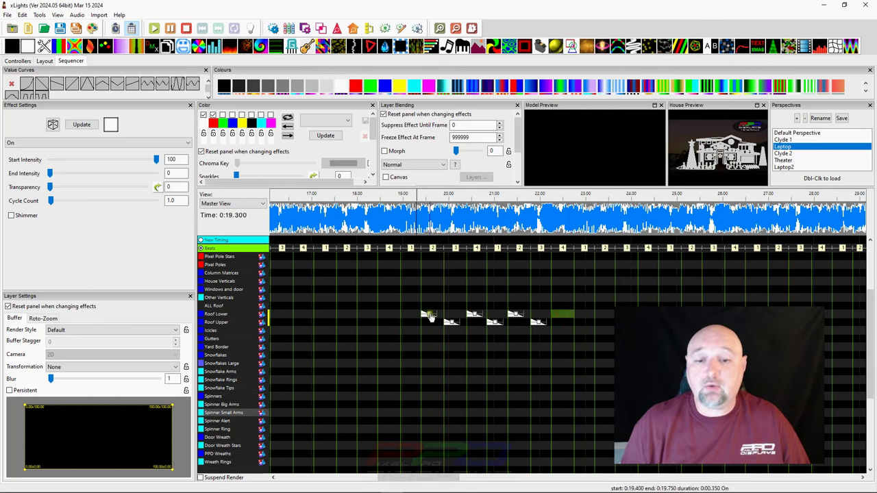
{"action": "right_click", "coordinate": [568, 313]}
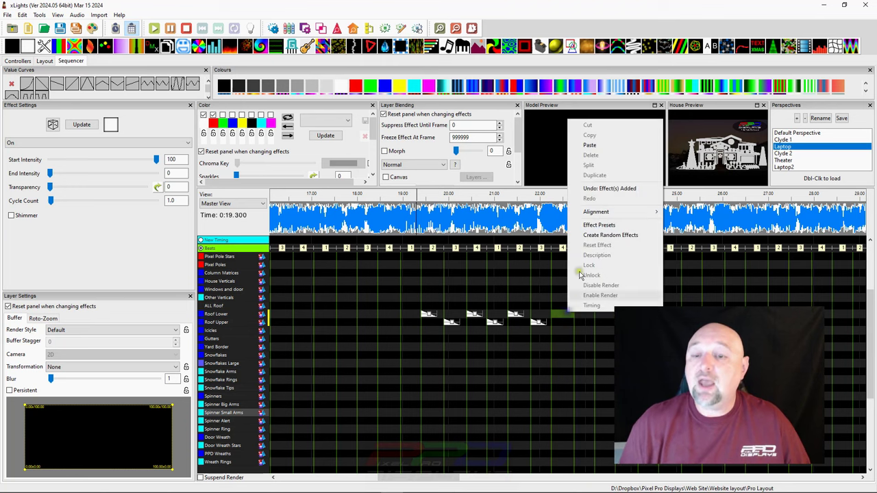
{"action": "left_click", "coordinate": [588, 145]}
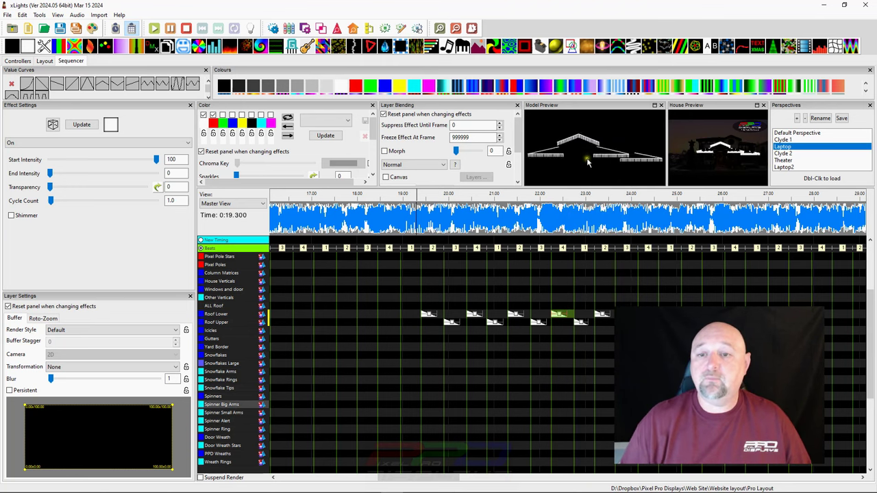
{"action": "scroll", "coordinate": [429, 320], "scroll_direction": "up", "scroll_amount": 1}
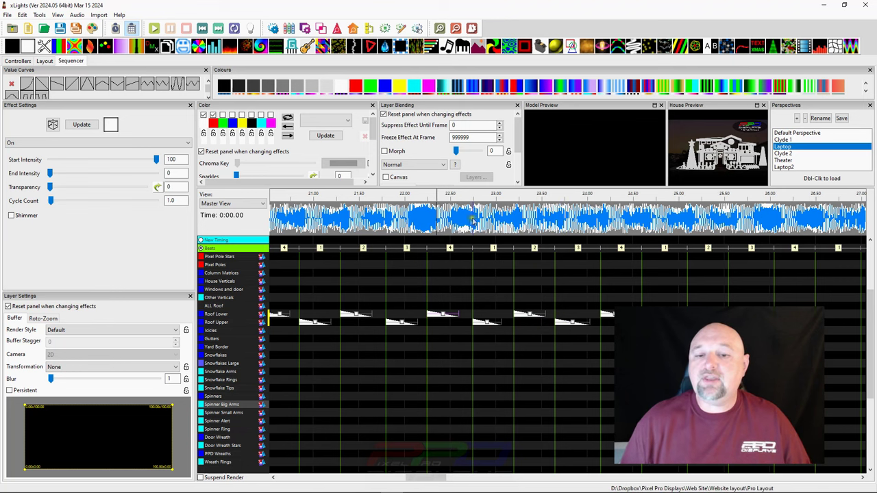
{"action": "left_click", "coordinate": [445, 221]}
{"action": "scroll", "coordinate": [446, 223], "scroll_direction": "up", "scroll_amount": 2}
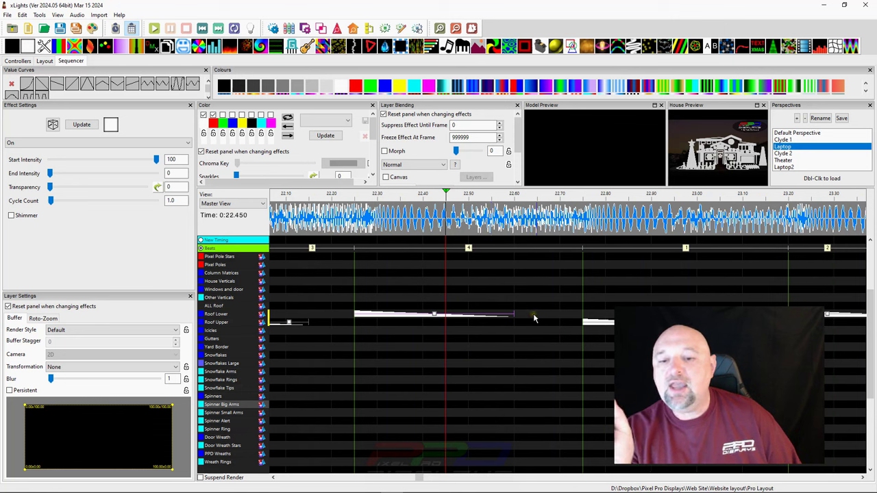
{"action": "left_click", "coordinate": [500, 330]}
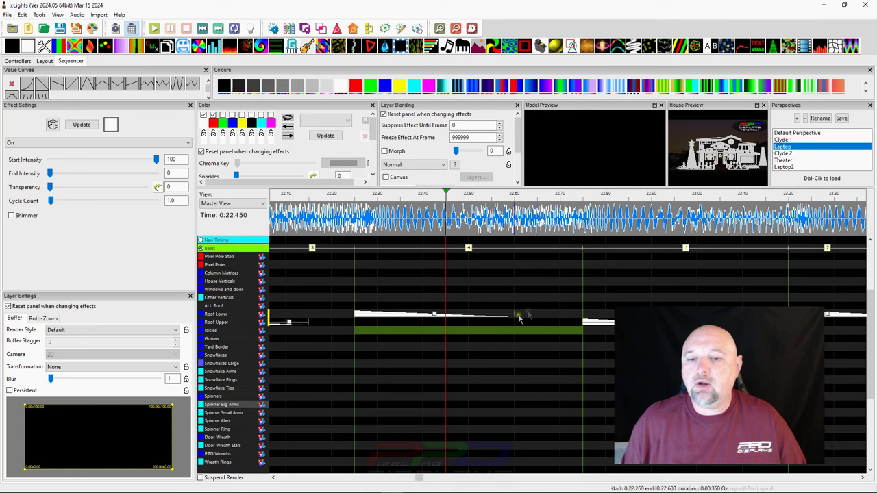
{"action": "left_click", "coordinate": [513, 205]}
{"action": "scroll", "coordinate": [512, 229], "scroll_direction": "up", "scroll_amount": 1}
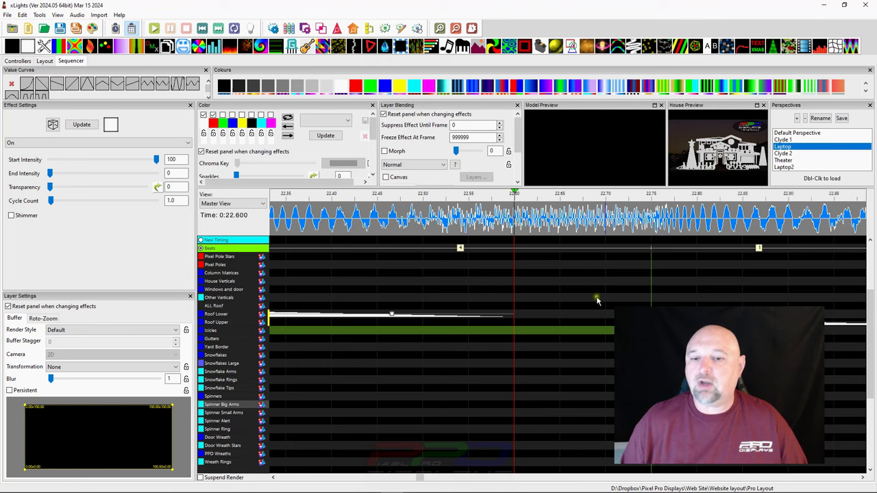
{"action": "scroll", "coordinate": [596, 300], "scroll_direction": "right", "scroll_amount": 3}
{"action": "left_click", "coordinate": [569, 216]}
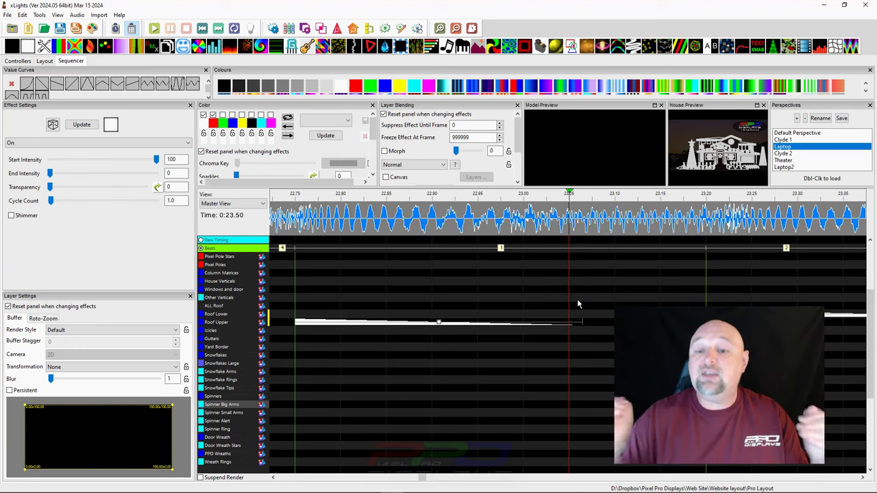
Resize the Roof Upper On effect to end at 24.05 s, undoing an earlier 24.00 trim
{"action": "scroll", "coordinate": [577, 303], "scroll_direction": "down", "scroll_amount": 3}
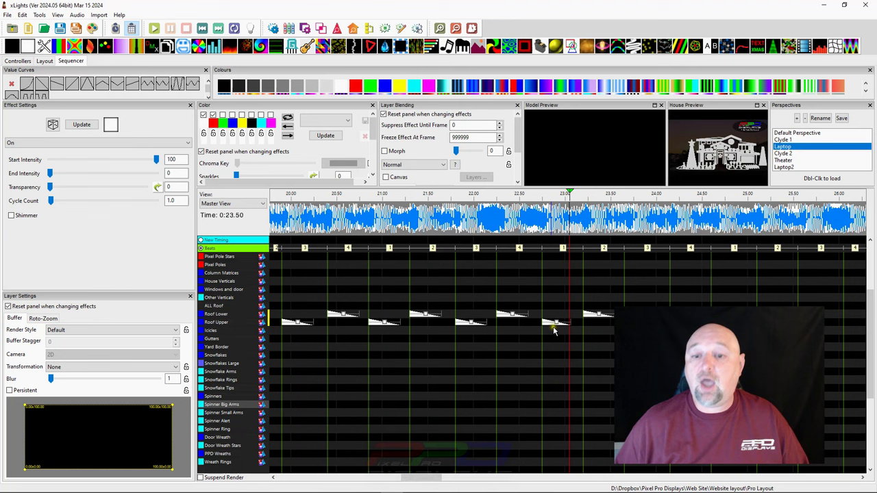
{"action": "scroll", "coordinate": [264, 315], "scroll_direction": "down", "scroll_amount": 1}
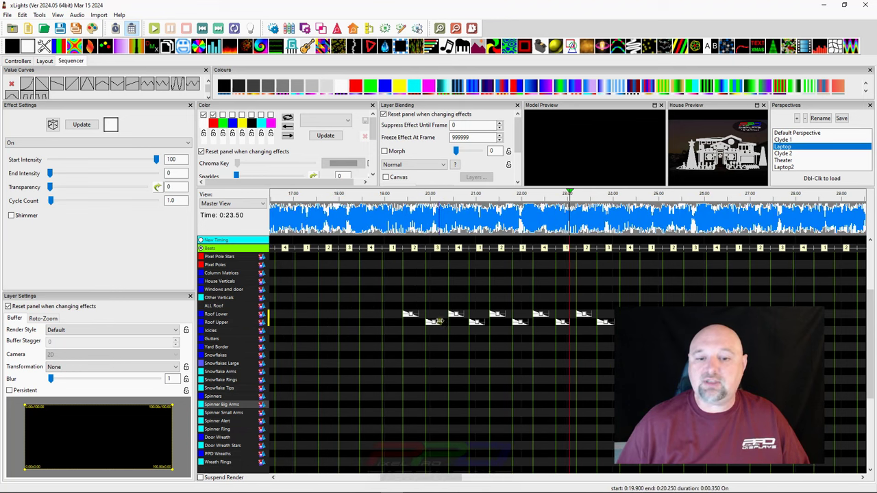
{"action": "scroll", "coordinate": [432, 326], "scroll_direction": "up", "scroll_amount": 4}
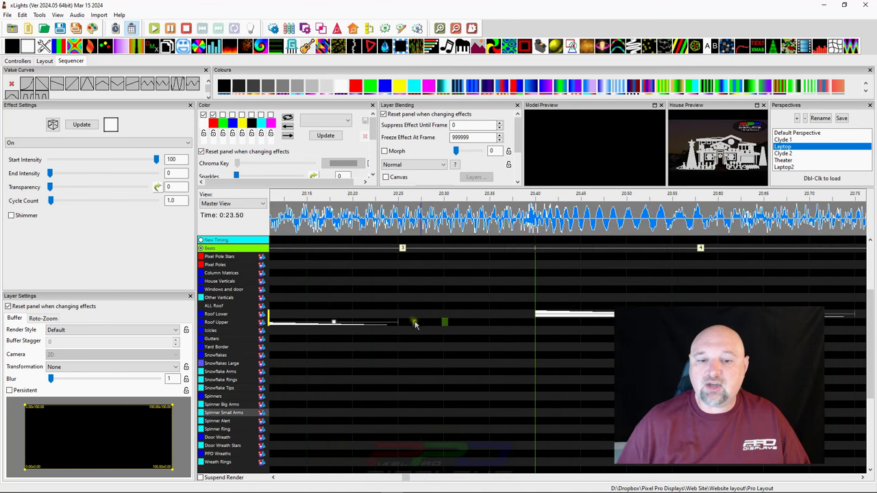
{"action": "scroll", "coordinate": [407, 327], "scroll_direction": "down", "scroll_amount": 5}
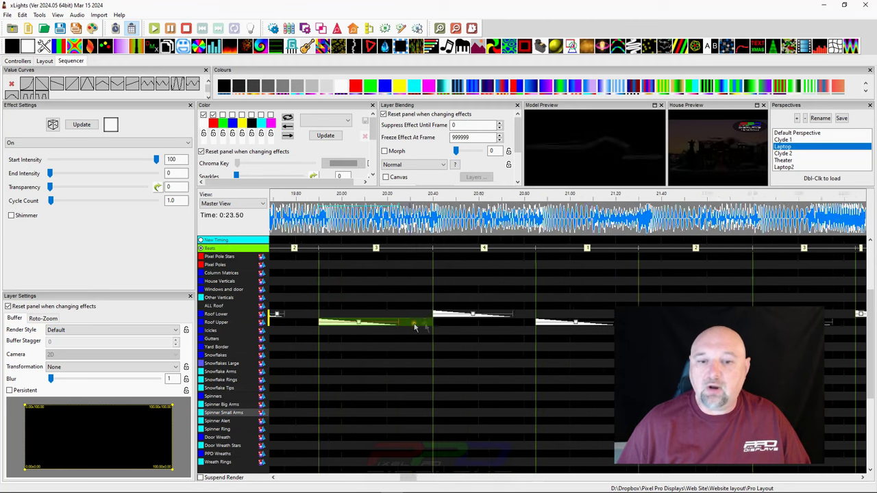
{"action": "scroll", "coordinate": [462, 223], "scroll_direction": "up", "scroll_amount": 3}
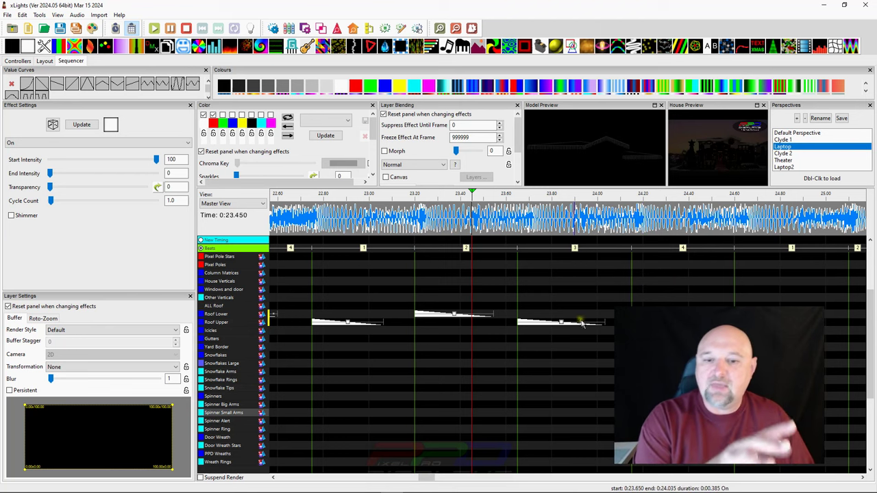
{"action": "left_click", "coordinate": [595, 218]}
{"action": "scroll", "coordinate": [595, 218], "scroll_direction": "up", "scroll_amount": 2}
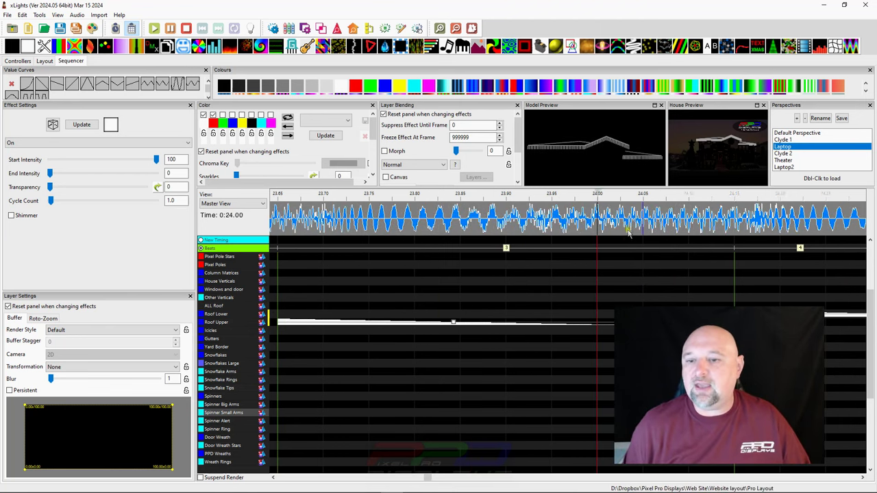
{"action": "mouse_move", "coordinate": [629, 323]}
{"action": "left_mouse_down"}
{"action": "mouse_move", "coordinate": [609, 323]}
{"action": "mouse_move", "coordinate": [643, 323]}
{"action": "left_mouse_up"}
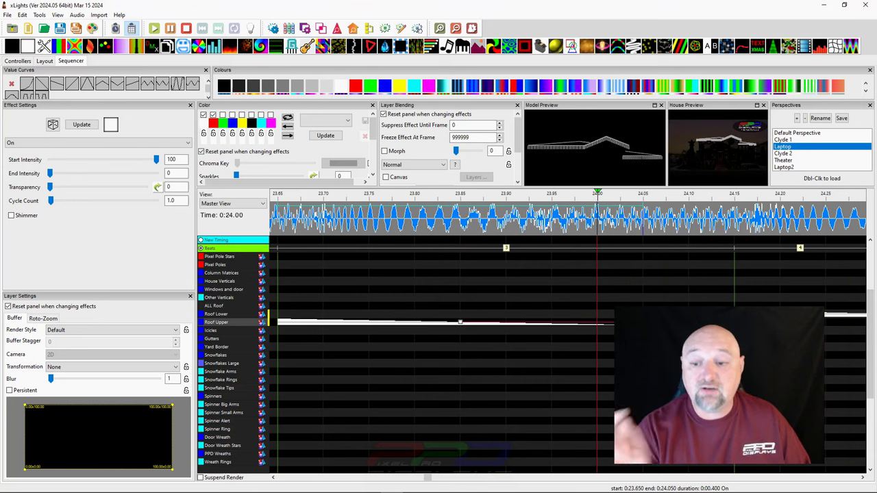
{"action": "left_click", "coordinate": [644, 413]}
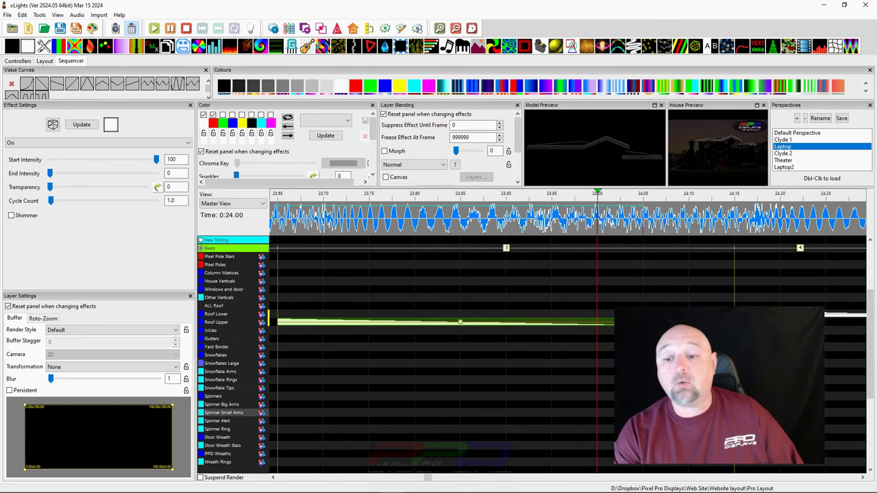
{"action": "key", "text": "ctrl+z"}
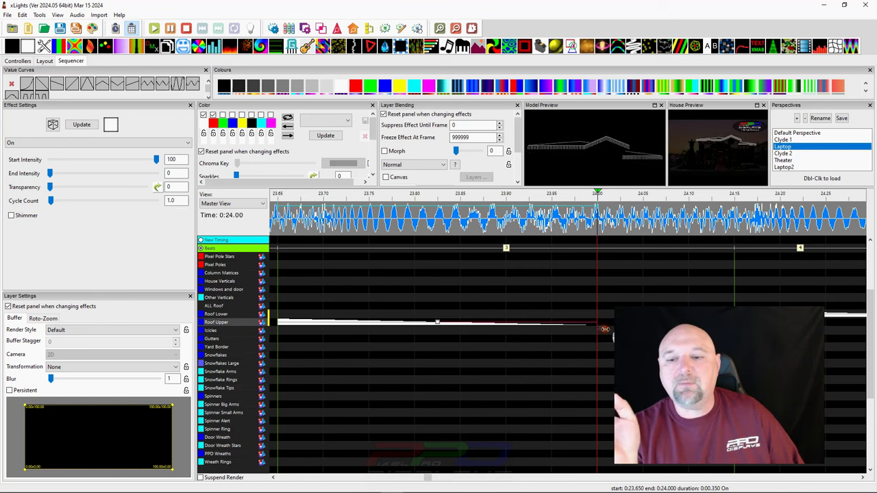
{"action": "left_click_drag", "start_coordinate": [604, 329], "coordinate": [648, 330]}
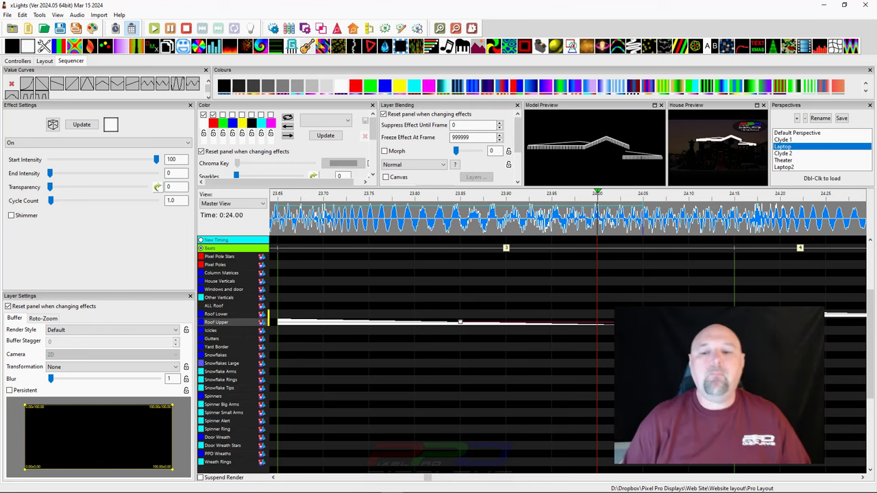
Select a Roof Lower cell and mark a short time range around 20.1 seconds
{"action": "left_click", "coordinate": [612, 314]}
{"action": "scroll", "coordinate": [612, 314], "scroll_direction": "down", "scroll_amount": 1}
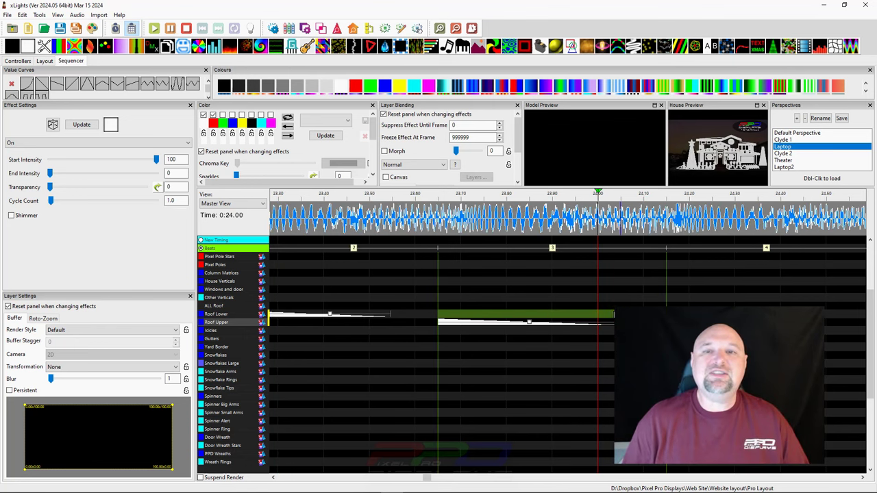
{"action": "scroll", "coordinate": [613, 314], "scroll_direction": "down", "scroll_amount": 3}
{"action": "scroll", "coordinate": [613, 313], "scroll_direction": "down", "scroll_amount": 1}
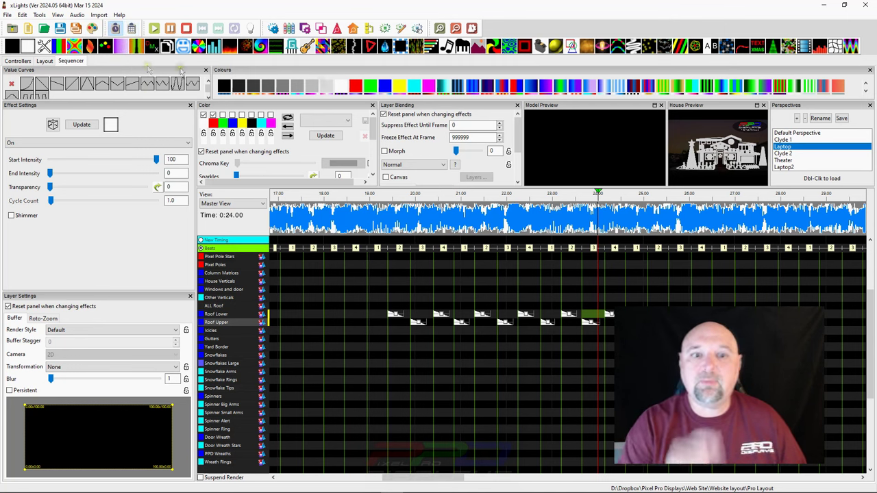
{"action": "left_click", "coordinate": [391, 224]}
{"action": "left_click_drag", "start_coordinate": [420, 224], "coordinate": [452, 218]}
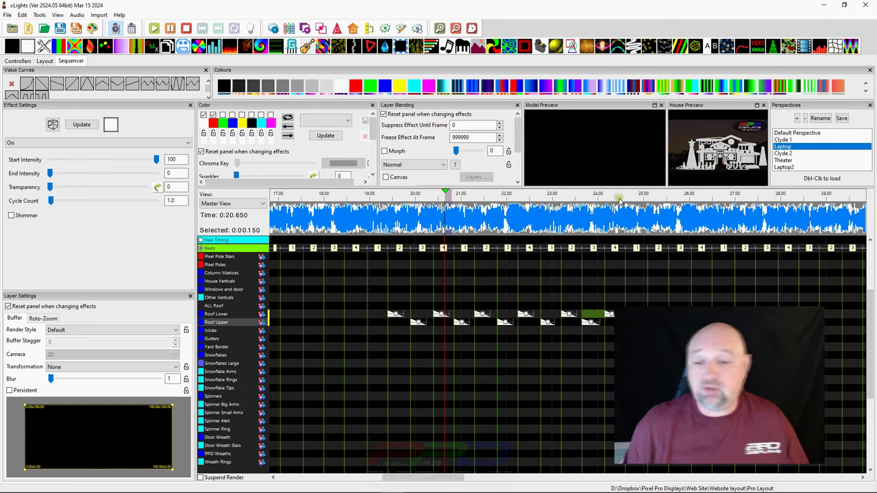
Paste the copied roof effects into the empty Roof Lower cell near 26.95 s
{"action": "scroll", "coordinate": [446, 219], "scroll_direction": "down", "scroll_amount": 4}
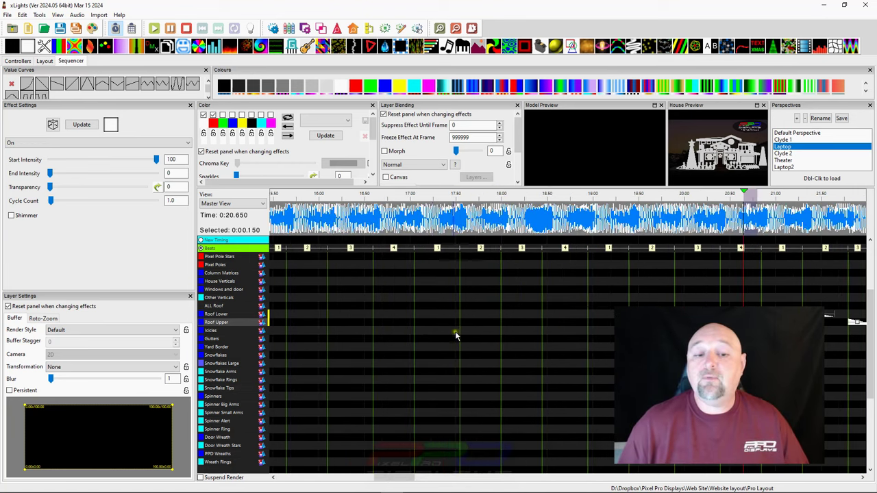
{"action": "left_click", "coordinate": [516, 300]}
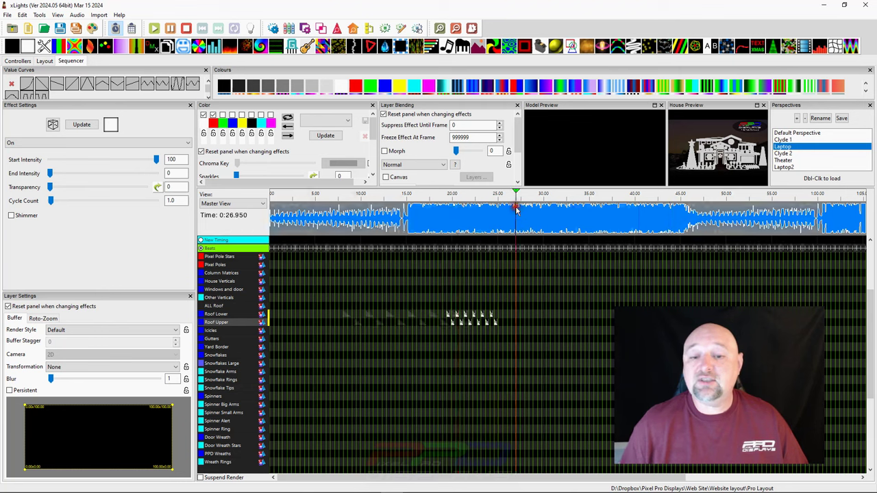
{"action": "scroll", "coordinate": [348, 335], "scroll_direction": "up", "scroll_amount": 6}
{"action": "left_click", "coordinate": [370, 314]}
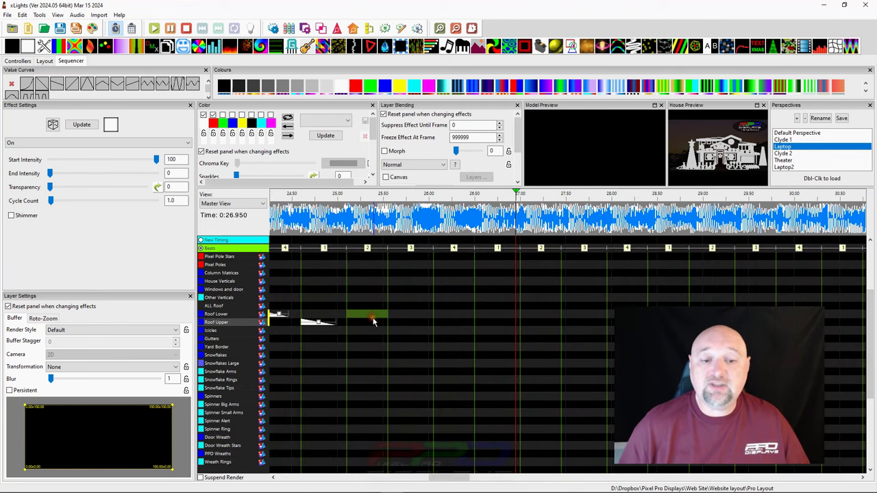
{"action": "right_click", "coordinate": [374, 317]}
{"action": "left_click", "coordinate": [390, 150]}
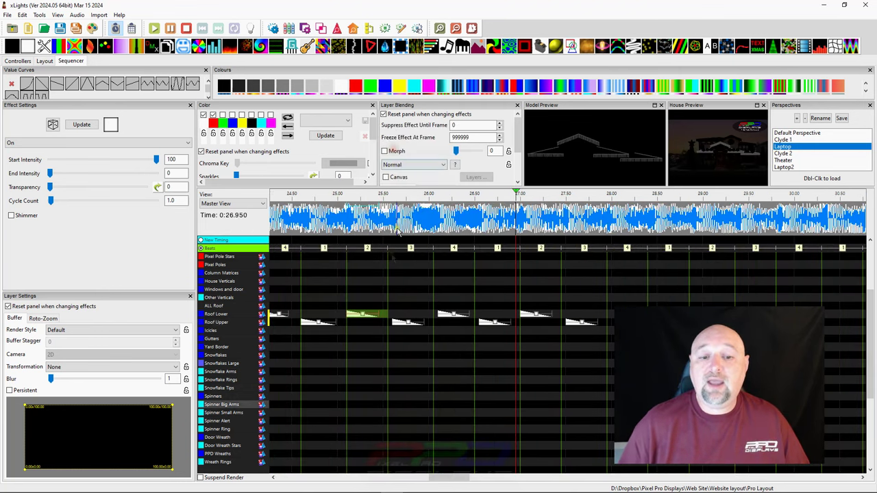
Set the play position near 25.05 s and check the Roof Lower effect around 26.1 s
{"action": "left_click", "coordinate": [345, 222]}
{"action": "scroll", "coordinate": [345, 223], "scroll_direction": "up", "scroll_amount": 2}
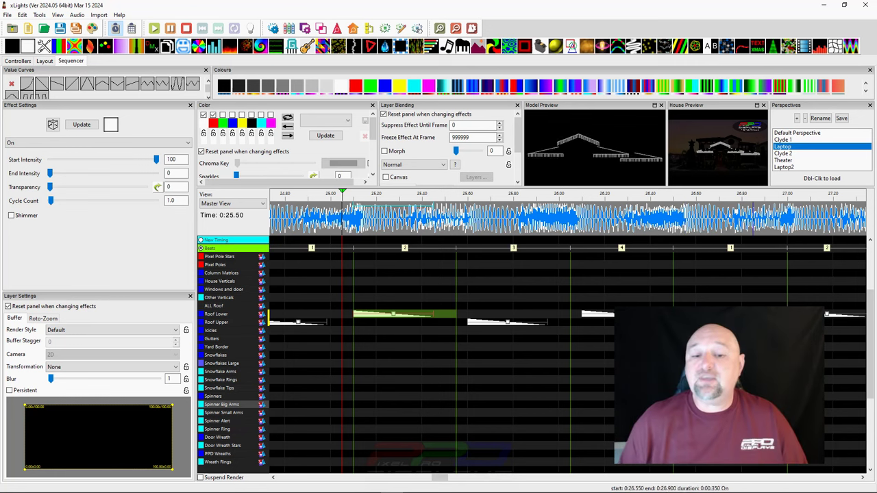
{"action": "left_click", "coordinate": [470, 311]}
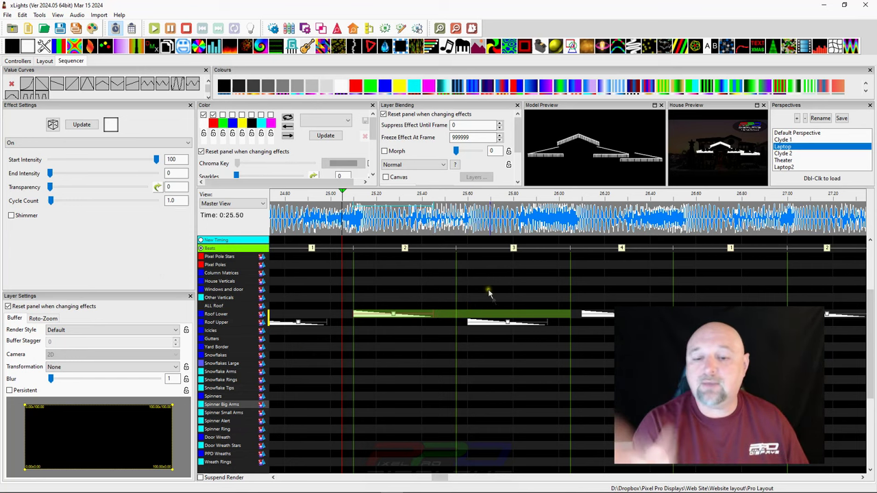
{"action": "scroll", "coordinate": [492, 312], "scroll_direction": "down", "scroll_amount": 3}
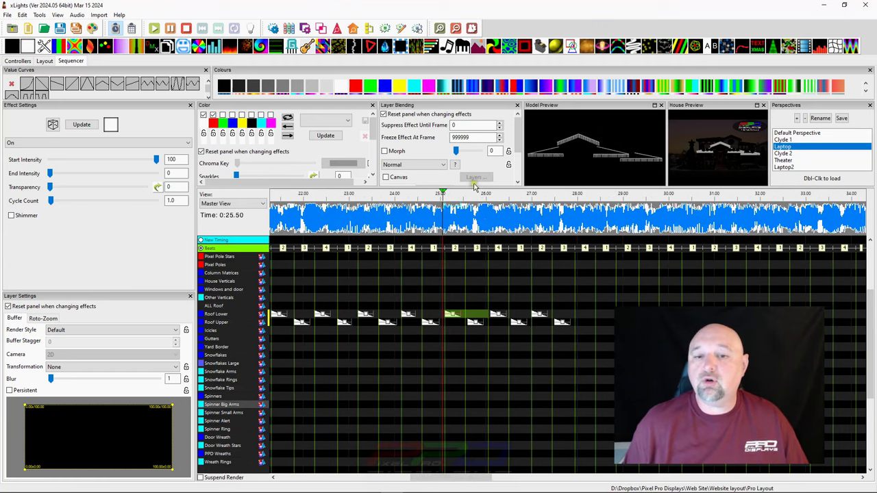
{"action": "scroll", "coordinate": [528, 352], "scroll_direction": "up", "scroll_amount": 4}
{"action": "left_click", "coordinate": [526, 317]}
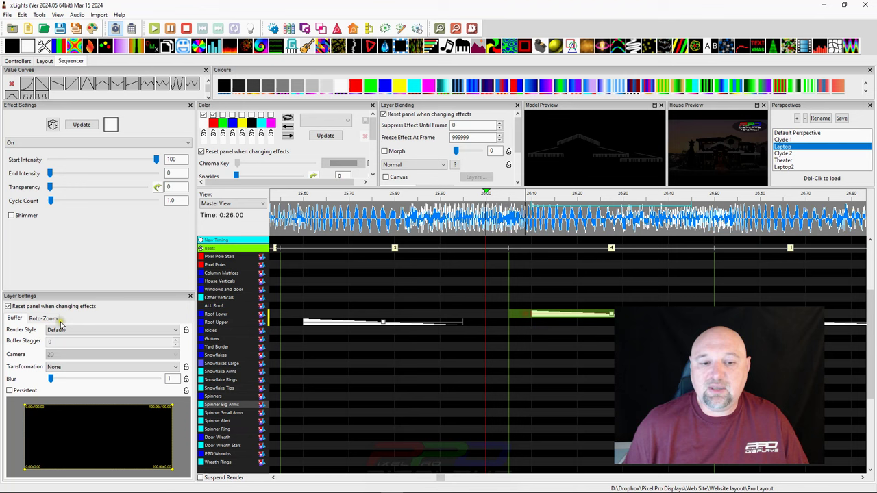
{"action": "left_click", "coordinate": [287, 320]}
{"action": "scroll", "coordinate": [289, 322], "scroll_direction": "down", "scroll_amount": 1}
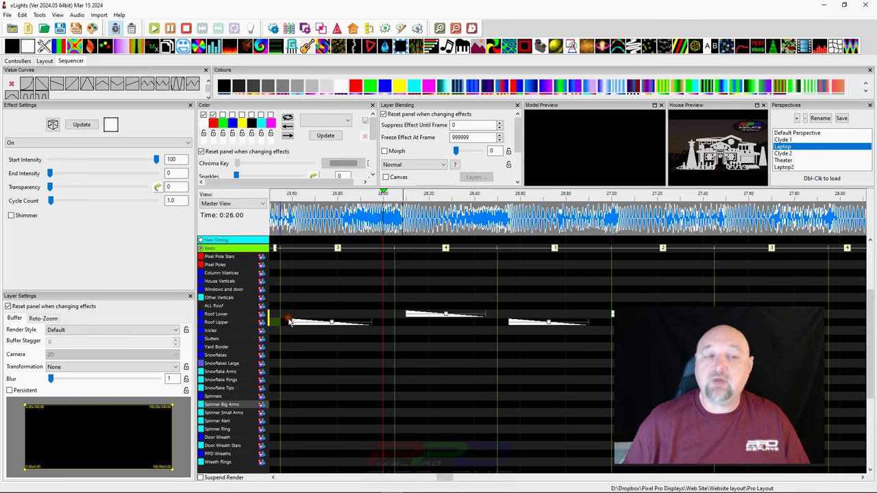
Scroll the sequencer to review the alternating Roof Lower and Roof Upper effects
{"action": "scroll", "coordinate": [290, 322], "scroll_direction": "down", "scroll_amount": 3}
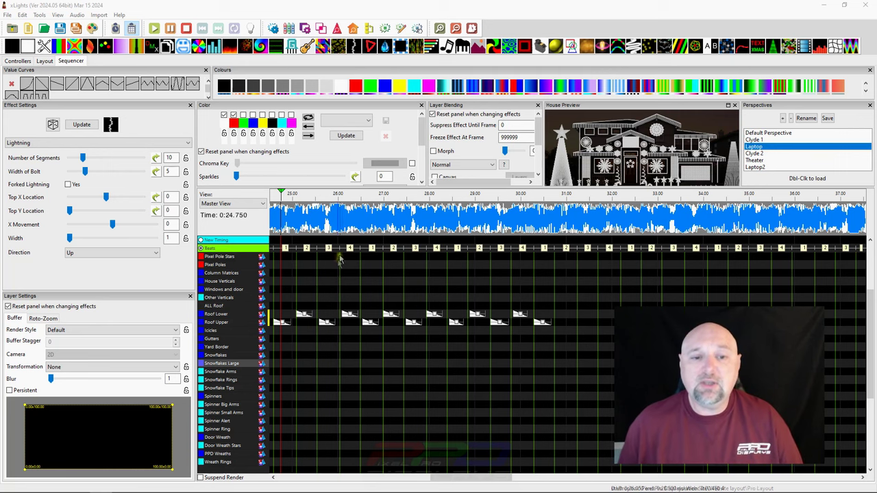
{"action": "scroll", "coordinate": [337, 266], "scroll_direction": "left", "scroll_amount": 2}
{"action": "scroll", "coordinate": [339, 264], "scroll_direction": "left", "scroll_amount": 8}
{"action": "left_click", "coordinate": [341, 231]}
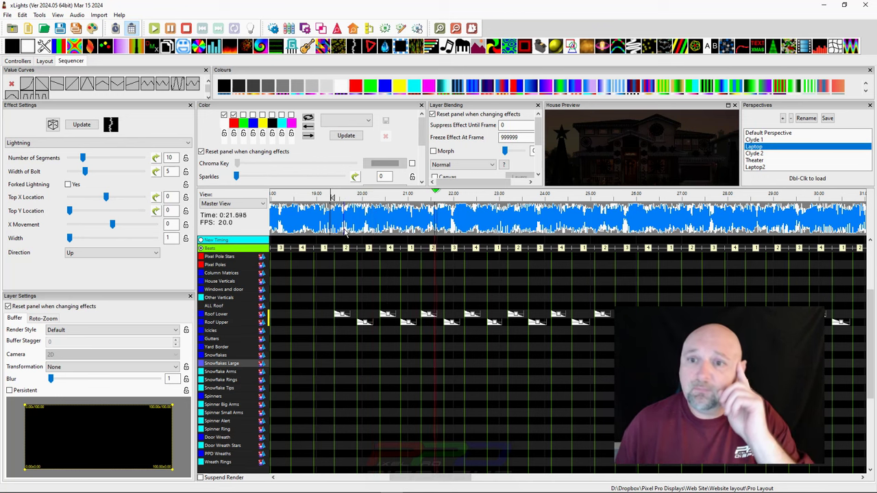
{"action": "key", "text": "space"}
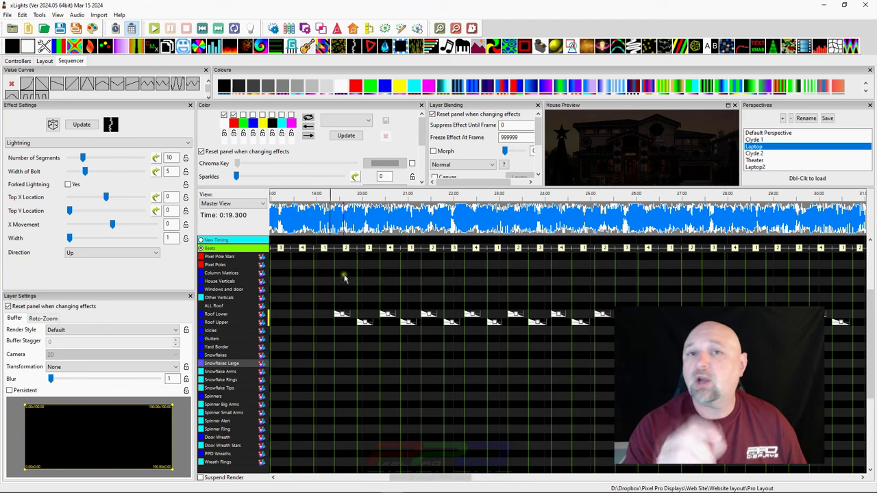
{"action": "left_click", "coordinate": [329, 219]}
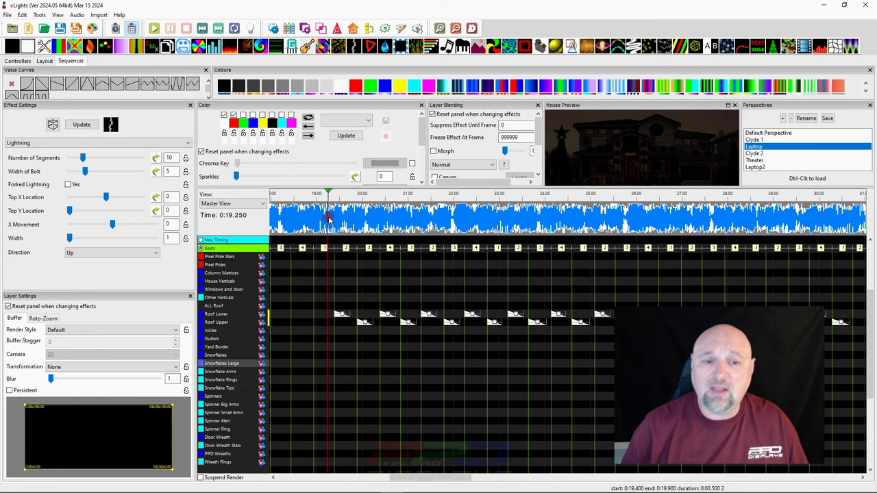
{"action": "key", "text": "space"}
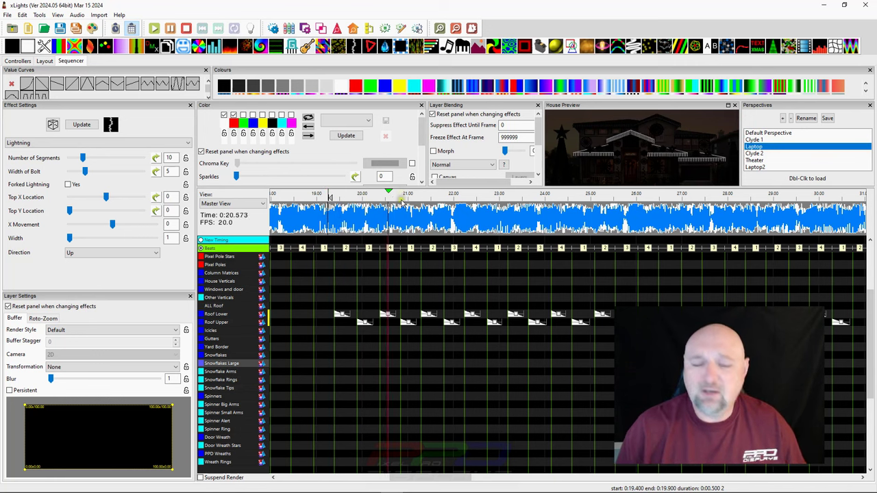
{"action": "key", "text": "space"}
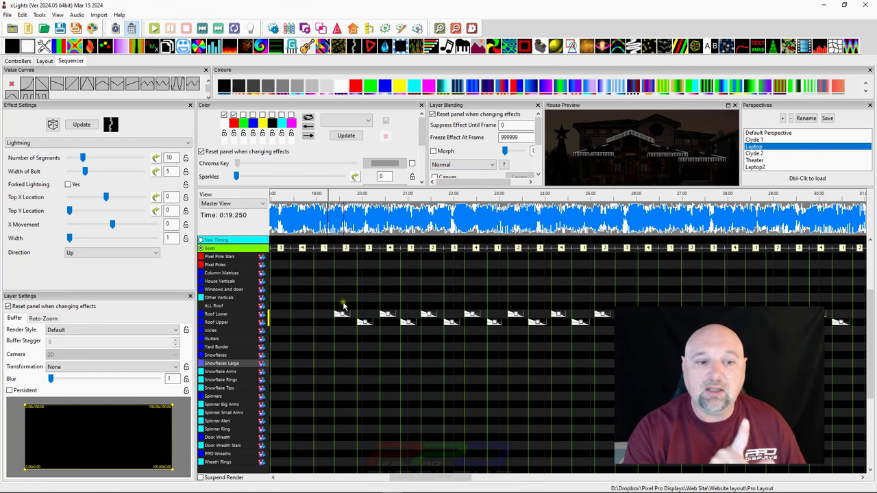
Drop a Lightning effect on every beat along Column Matrices from 19.4 s to 30 s
{"action": "mouse_move", "coordinate": [345, 275]}
{"action": "left_mouse_down"}
{"action": "mouse_move", "coordinate": [691, 271]}
{"action": "mouse_move", "coordinate": [691, 278]}
{"action": "mouse_move", "coordinate": [842, 281]}
{"action": "mouse_move", "coordinate": [831, 273]}
{"action": "left_mouse_up"}
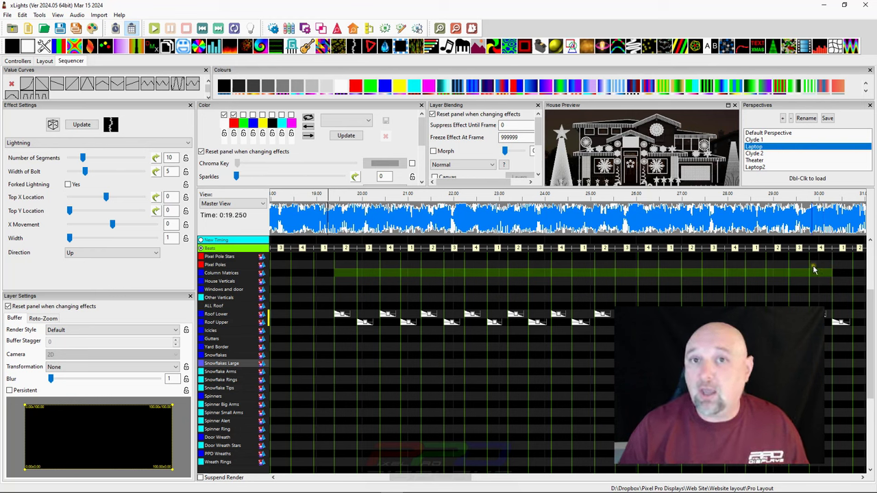
{"action": "left_click", "coordinate": [802, 274]}
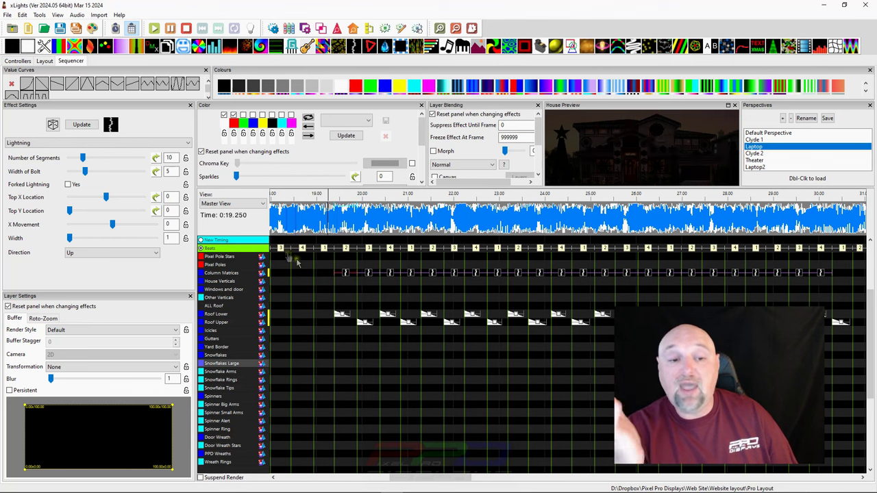
Create a 'Bar and Beat Tracker: Bars' timing track and lay per-bar Lightning along House Verticals
{"action": "right_click", "coordinate": [250, 252]}
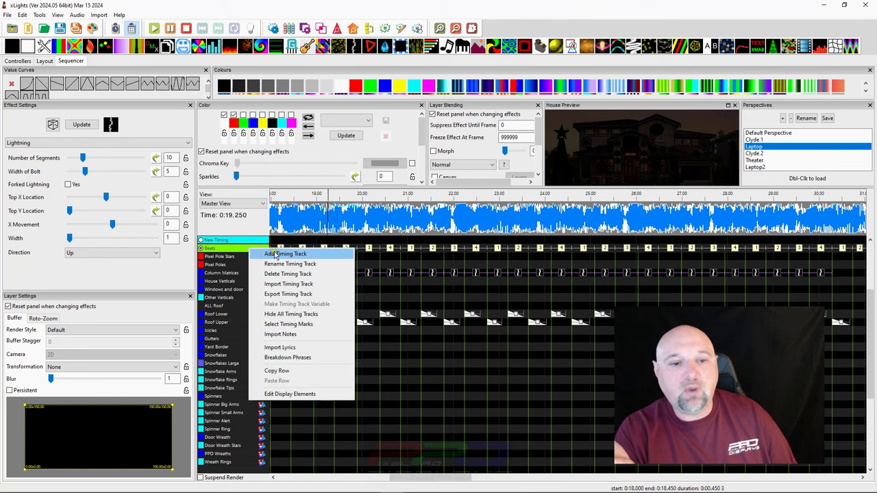
{"action": "left_click", "coordinate": [276, 255]}
{"action": "left_click", "coordinate": [277, 258]}
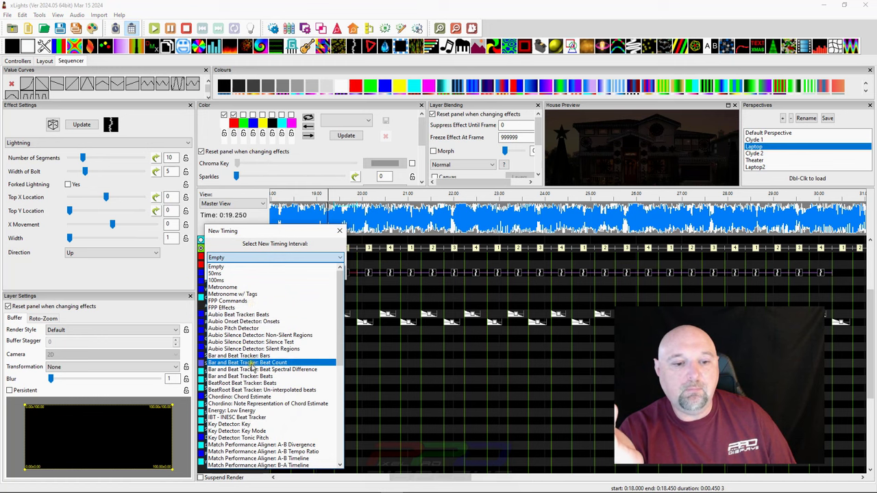
{"action": "left_click", "coordinate": [252, 357]}
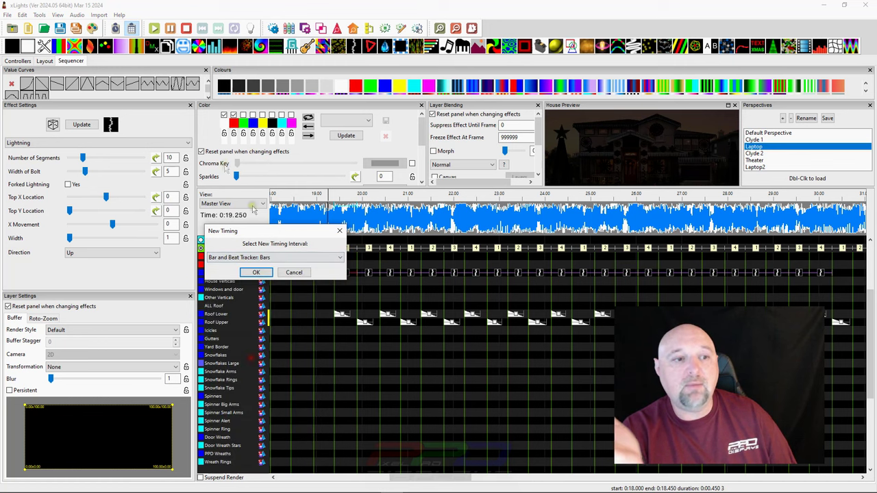
{"action": "left_click", "coordinate": [251, 272]}
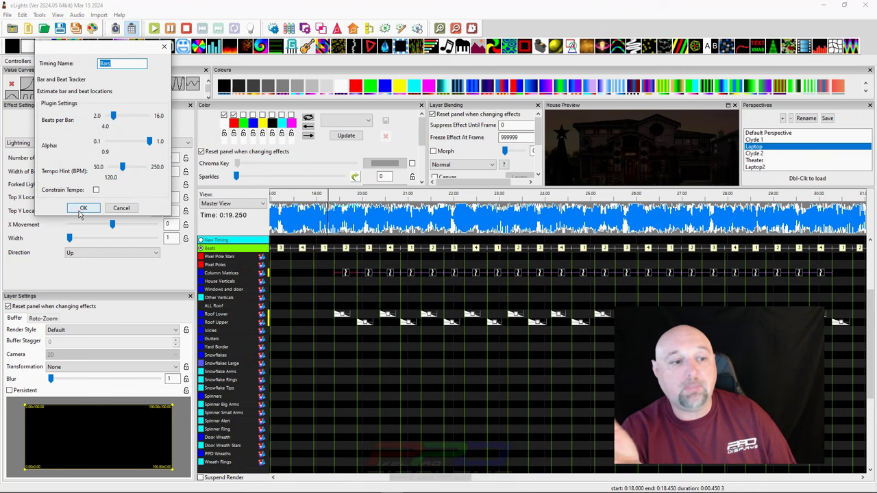
{"action": "left_click", "coordinate": [82, 210]}
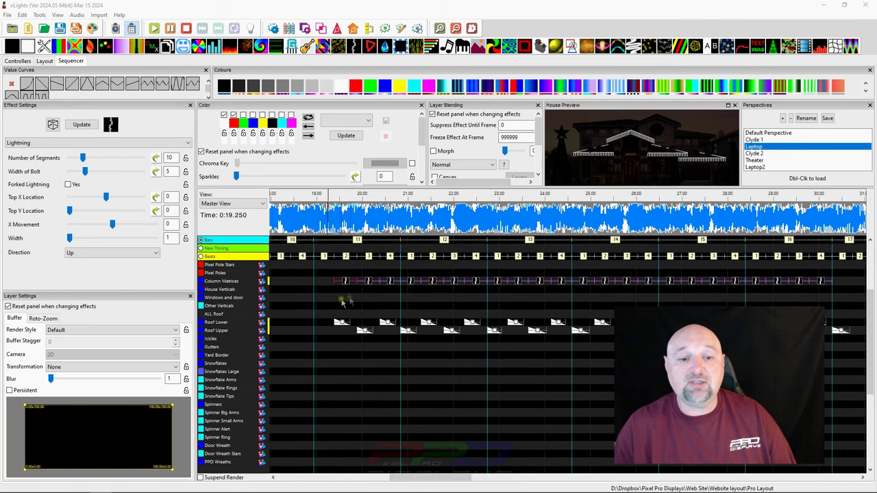
{"action": "left_click_drag", "start_coordinate": [343, 294], "coordinate": [759, 297]}
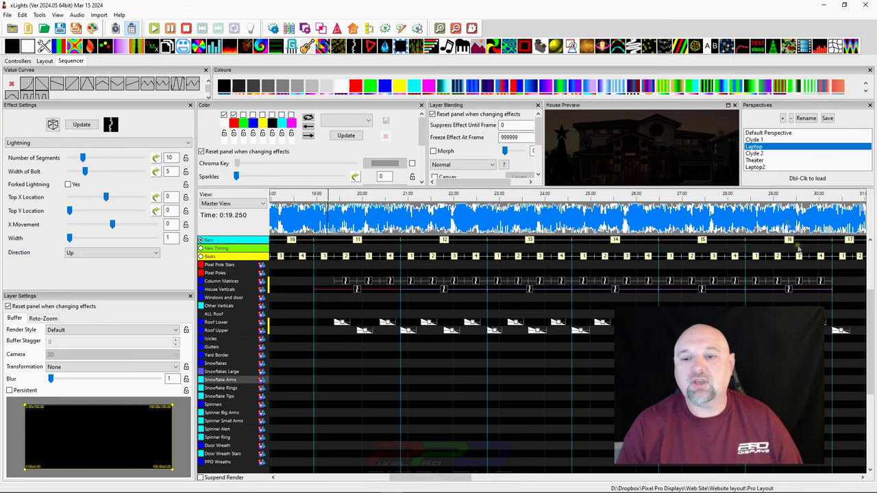
Undo the House Verticals Lightning, snap to the Beats track, and trial Shader effects per beat
{"action": "key", "text": "ctrl+z"}
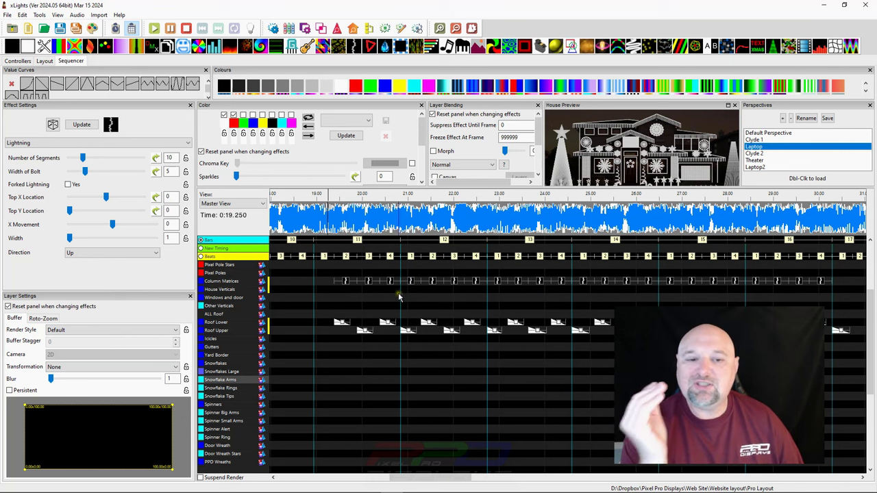
{"action": "left_click_drag", "start_coordinate": [376, 296], "coordinate": [361, 277]}
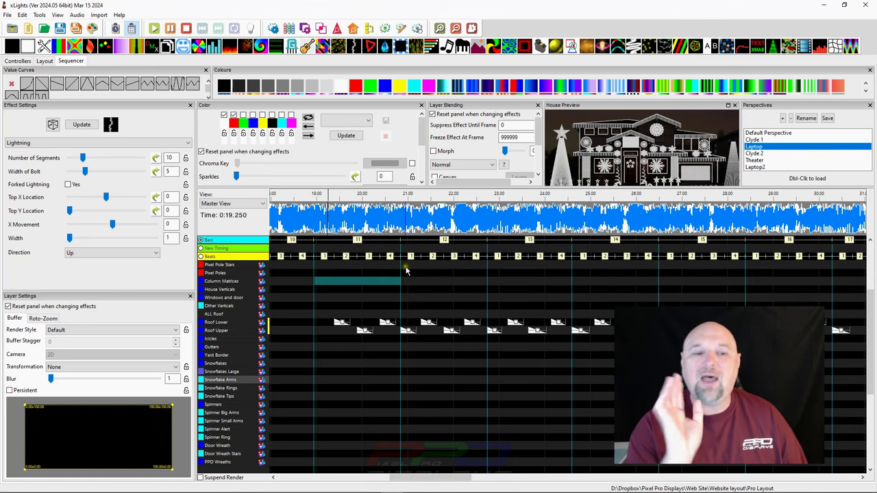
{"action": "left_click", "coordinate": [201, 256]}
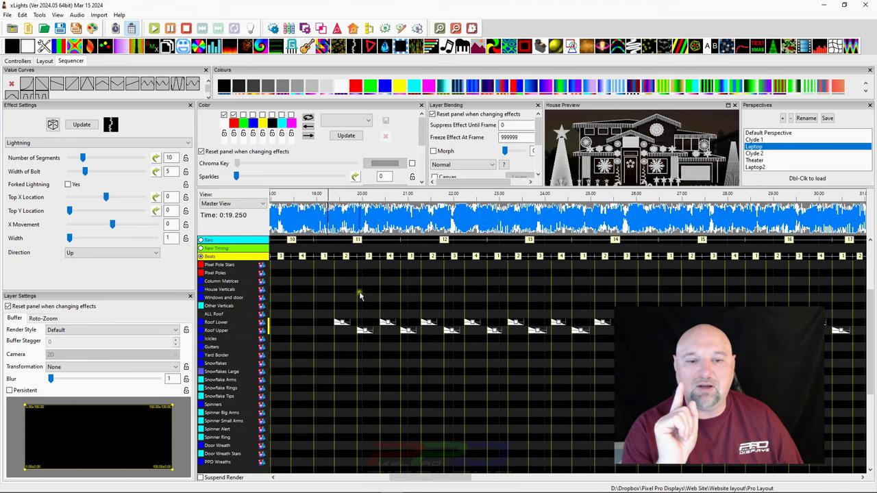
{"action": "left_click_drag", "start_coordinate": [360, 293], "coordinate": [830, 291]}
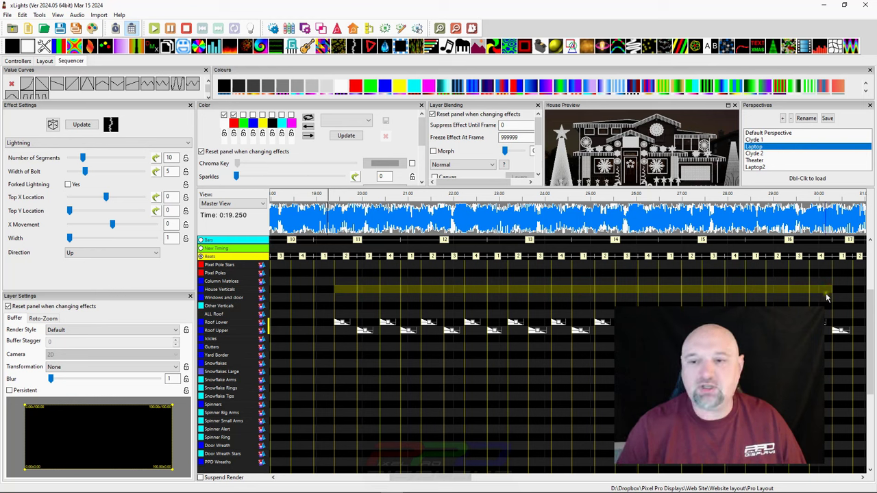
{"action": "left_click_drag", "start_coordinate": [555, 46], "coordinate": [414, 291]}
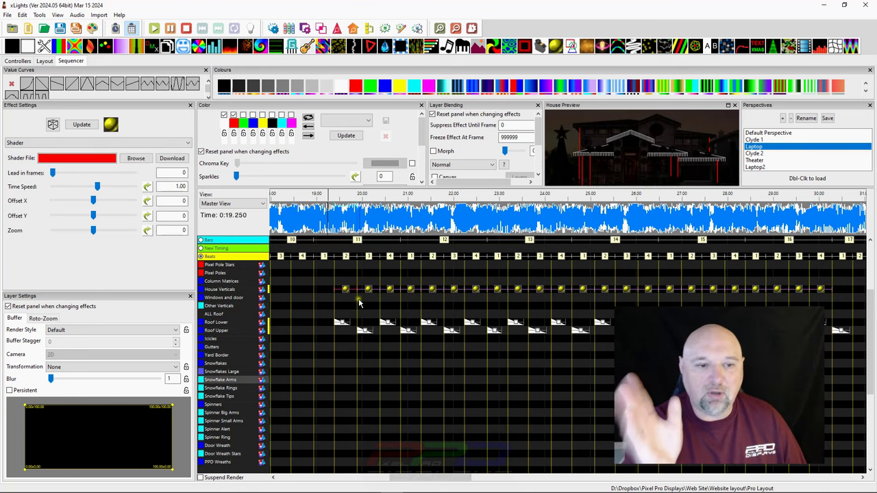
{"action": "mouse_move", "coordinate": [337, 292]}
{"action": "left_mouse_down"}
{"action": "mouse_move", "coordinate": [826, 291]}
{"action": "mouse_move", "coordinate": [313, 336]}
{"action": "mouse_move", "coordinate": [344, 285]}
{"action": "left_mouse_up"}
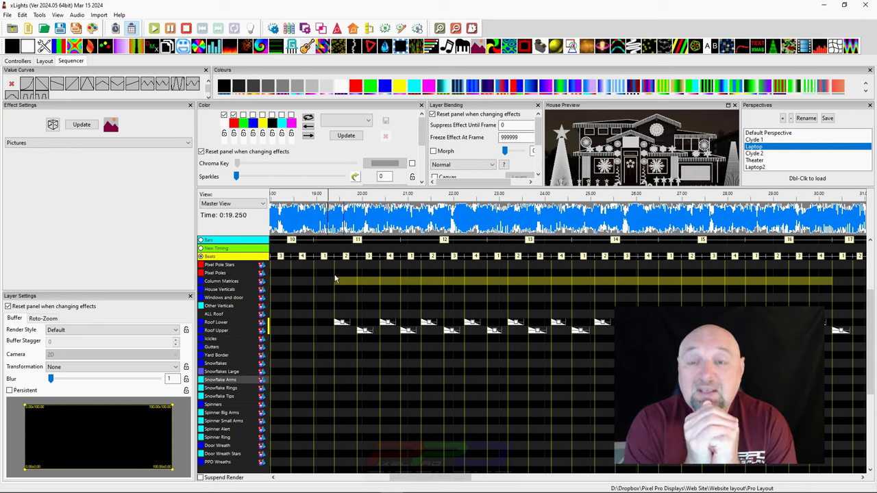
{"action": "left_click", "coordinate": [335, 279]}
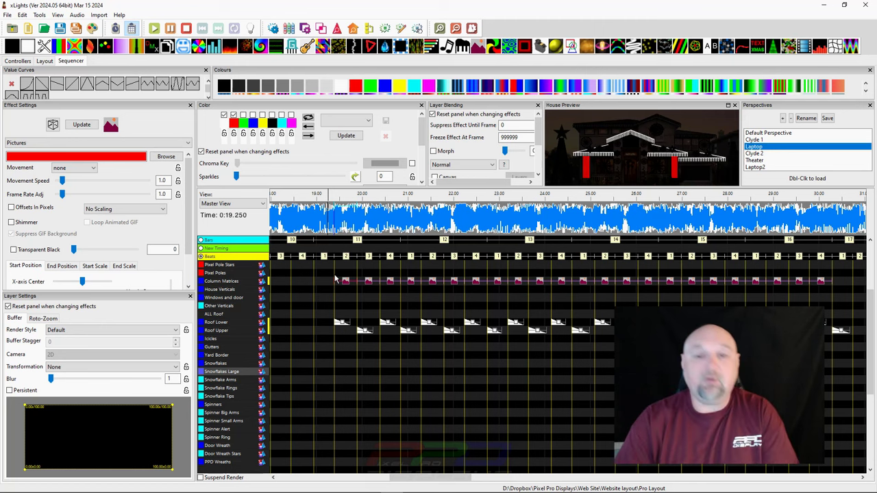
{"action": "key", "text": "Delete"}
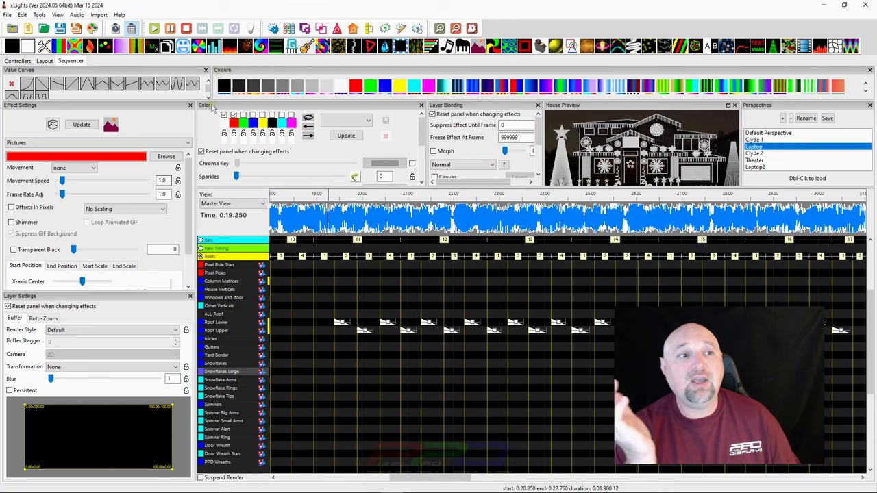
Draw one continuous Lightning effect on Column Matrices, 19.4–30.3 s, rendered Overlay - Scaled
{"action": "left_click", "coordinate": [116, 29]}
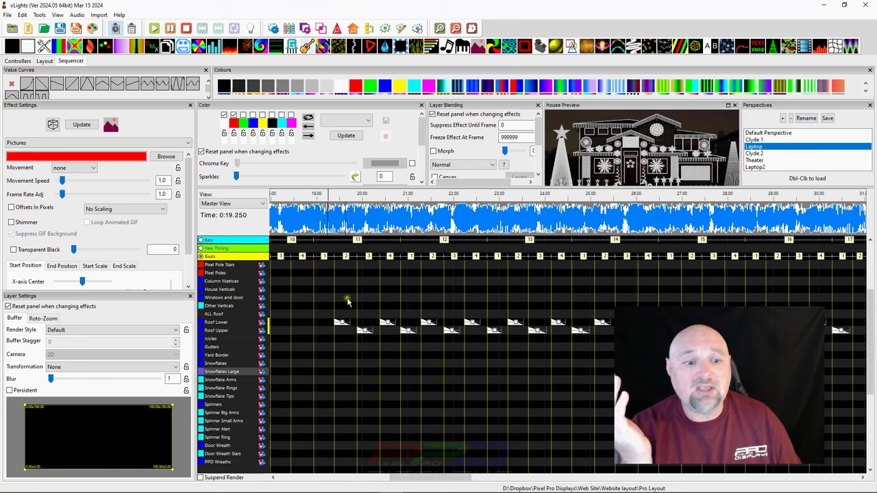
{"action": "mouse_move", "coordinate": [345, 281]}
{"action": "left_mouse_down"}
{"action": "mouse_move", "coordinate": [446, 290]}
{"action": "mouse_move", "coordinate": [825, 281]}
{"action": "left_mouse_up"}
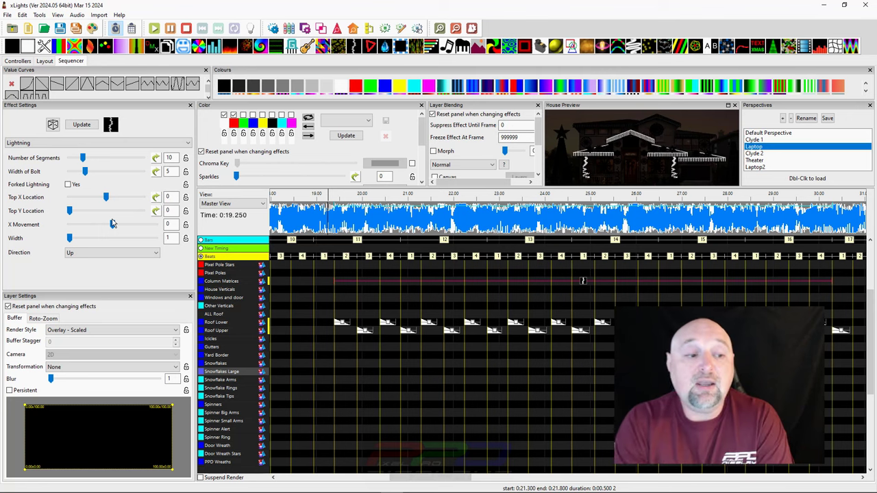
{"action": "left_click", "coordinate": [73, 331]}
{"action": "left_click", "coordinate": [75, 330]}
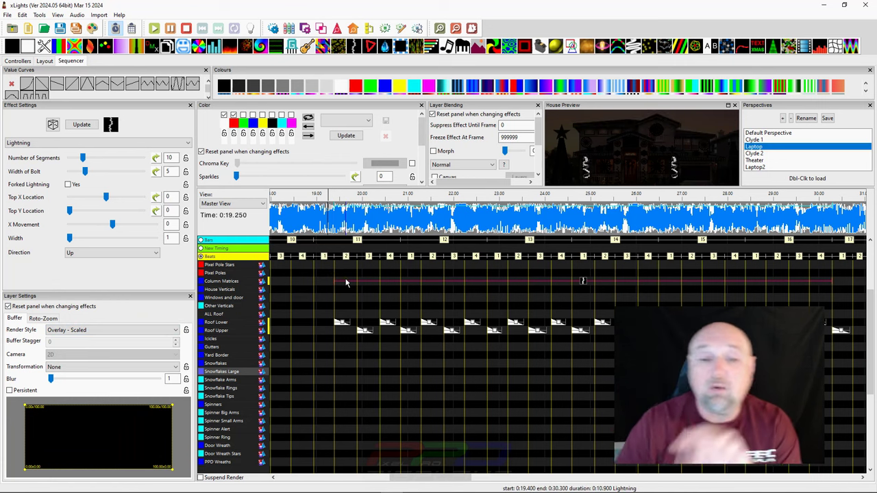
{"action": "left_click", "coordinate": [317, 206]}
{"action": "key", "text": "space"}
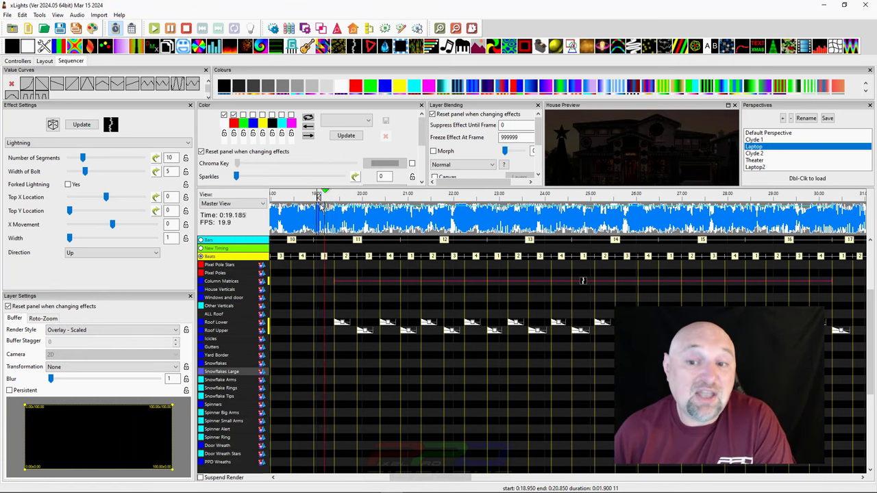